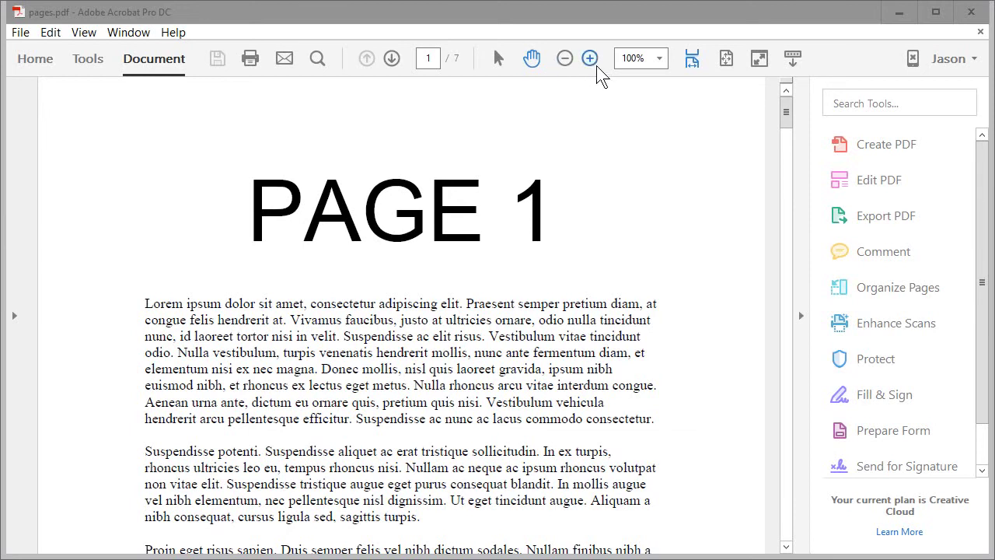
- Zoom the page out in increments to about 50%, and zoom back in to 125%
click(566, 60)
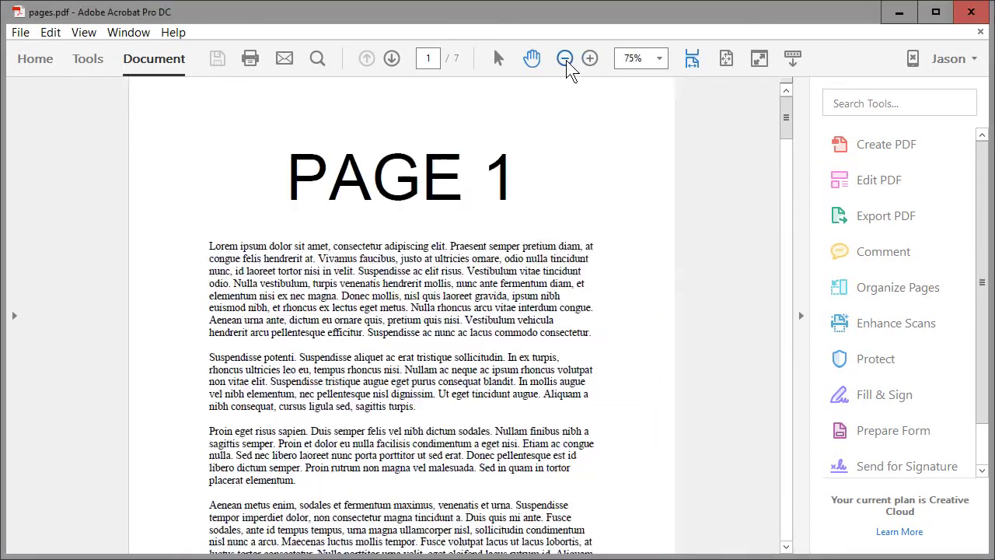
click(566, 60)
click(566, 60)
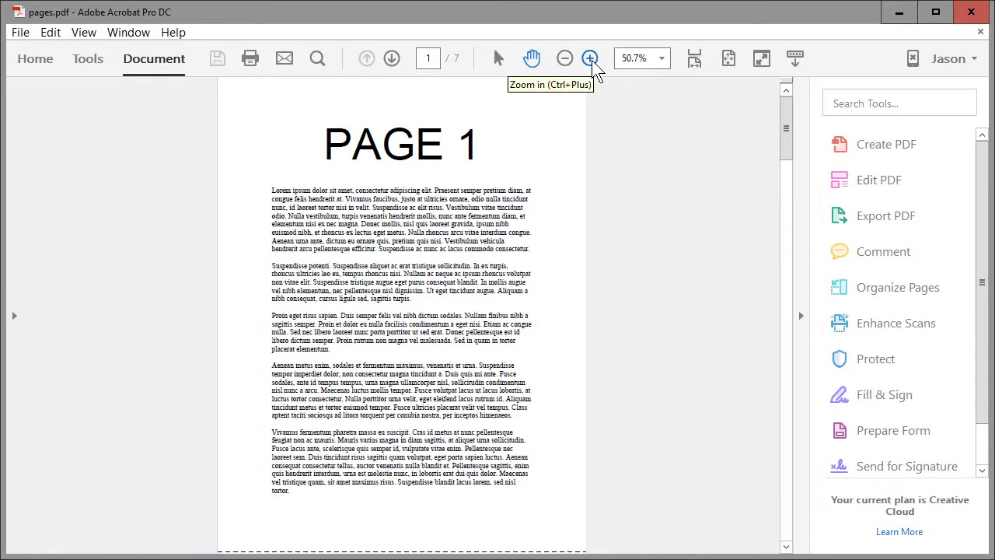
click(590, 59)
click(590, 59)
click(590, 59)
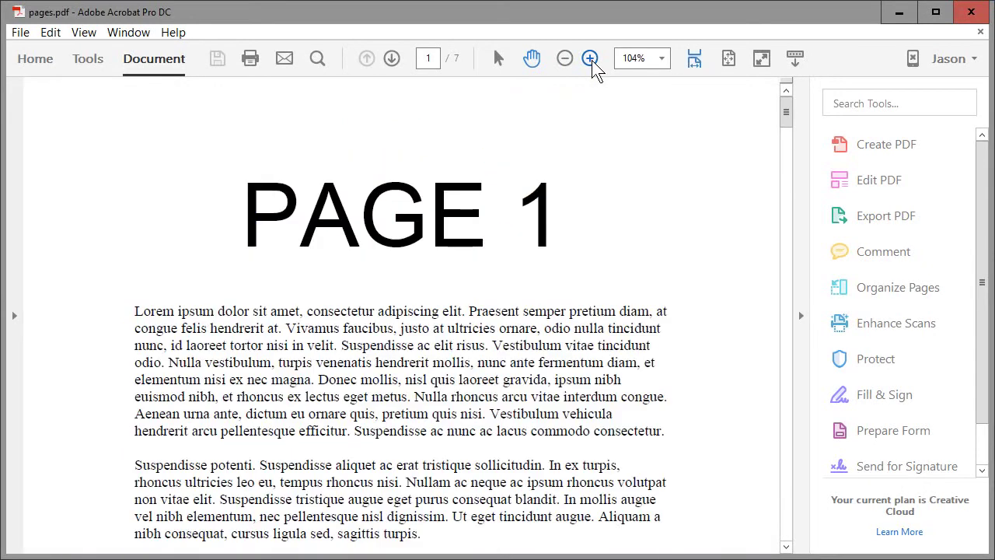
click(590, 60)
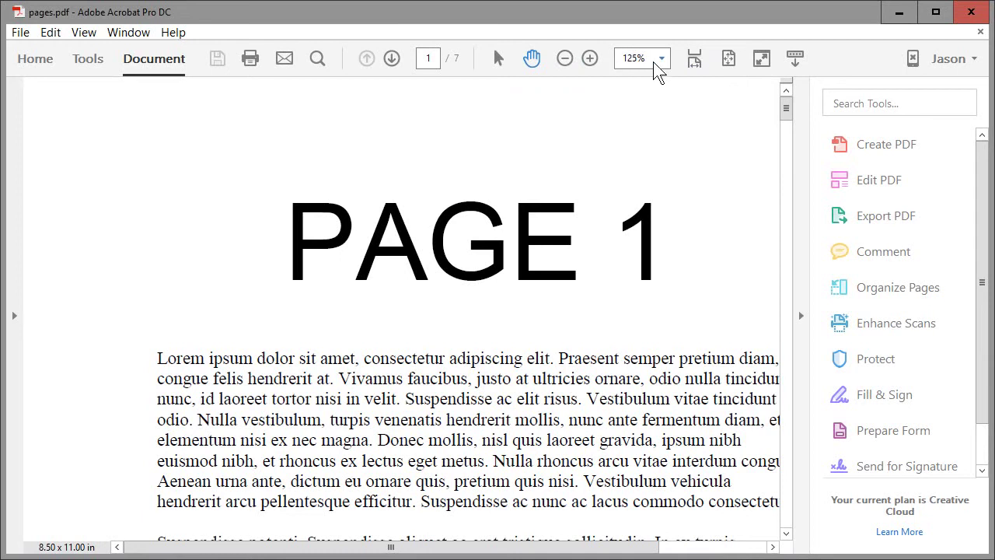
- Set the magnification to the 100% preset and after that to the 25% preset
click(661, 62)
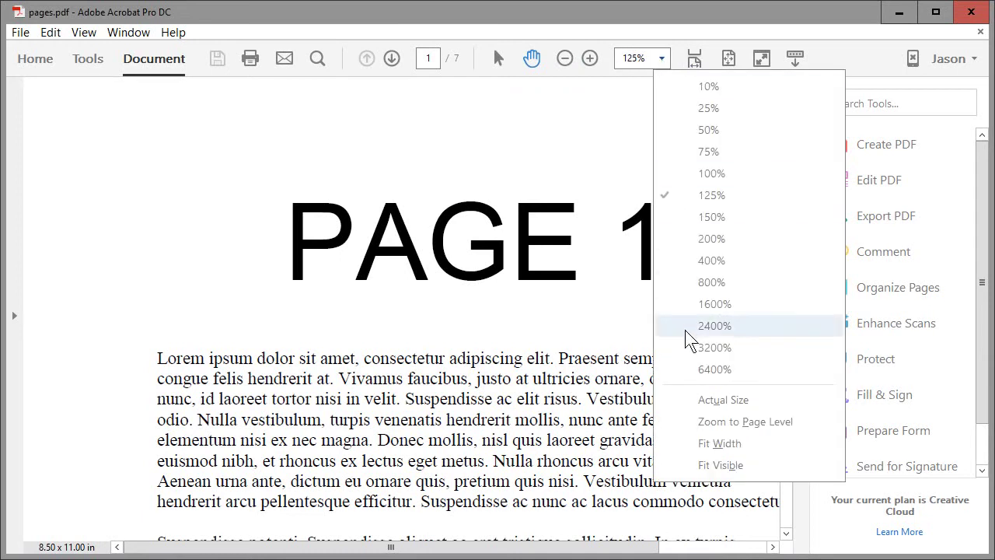
click(710, 175)
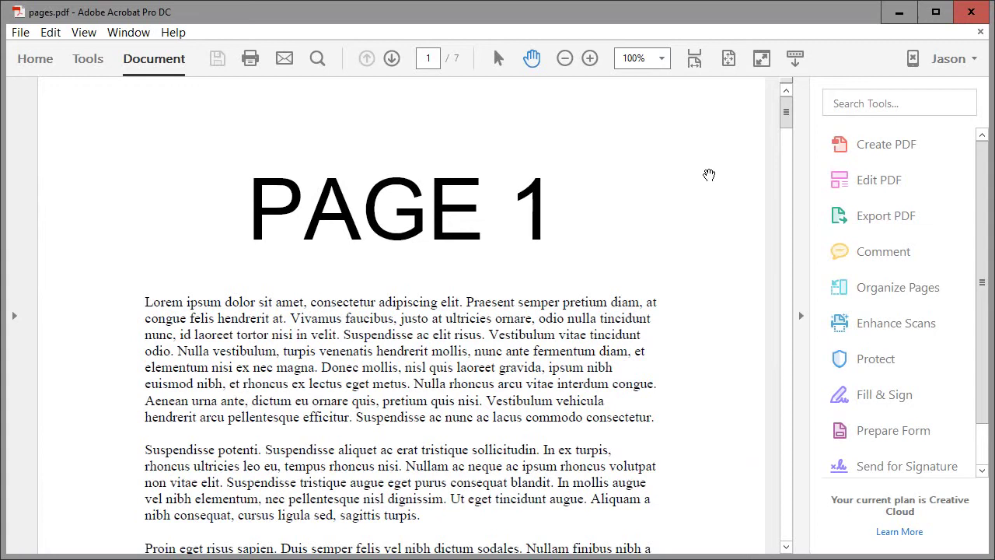
click(661, 58)
click(687, 107)
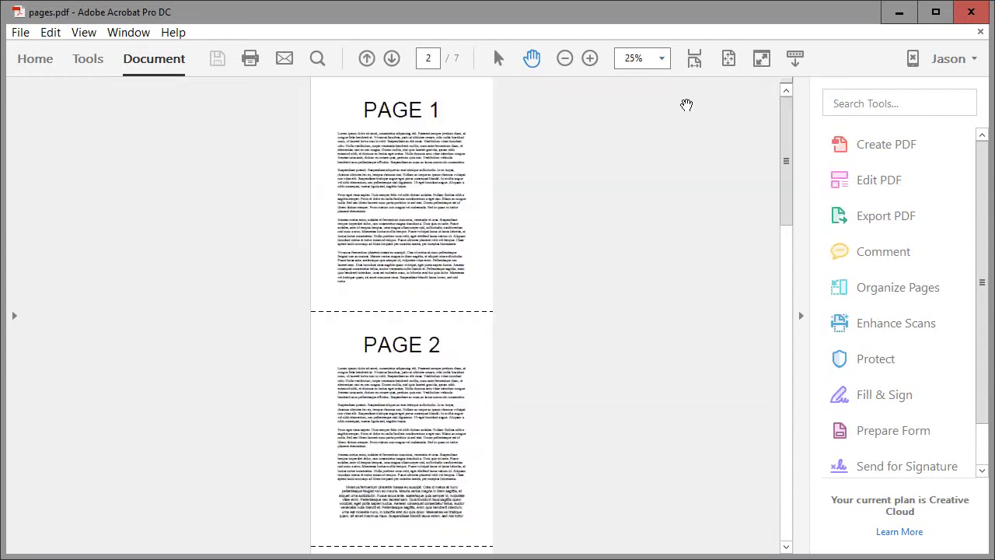
- Set the magnification to 6400% and examine the enlarged letters of the text on page 1
click(662, 60)
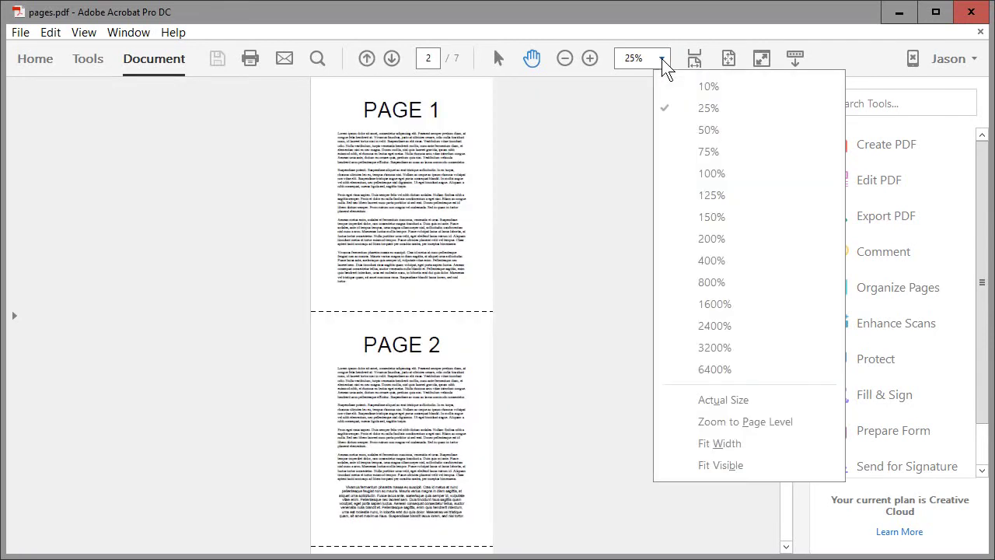
click(700, 370)
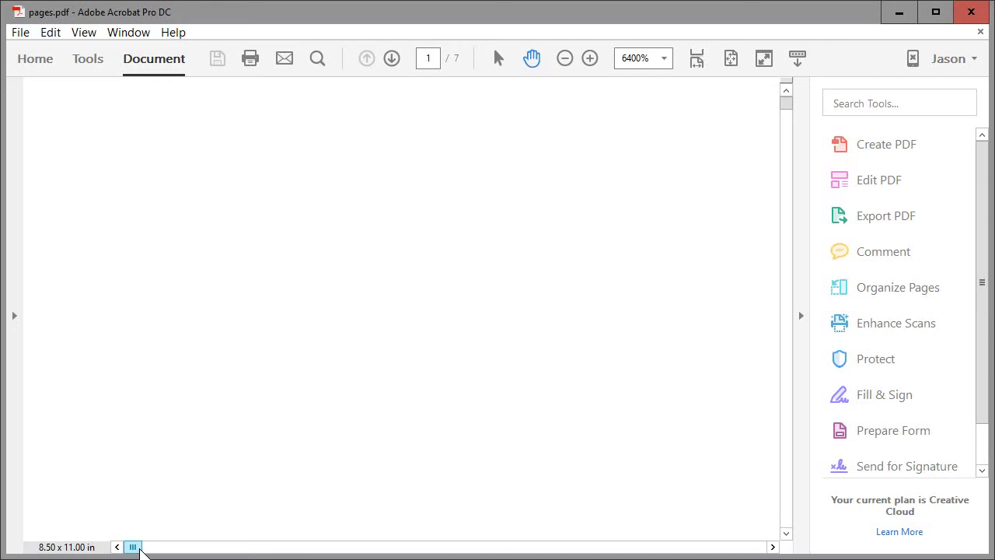
drag(133, 546, 435, 549)
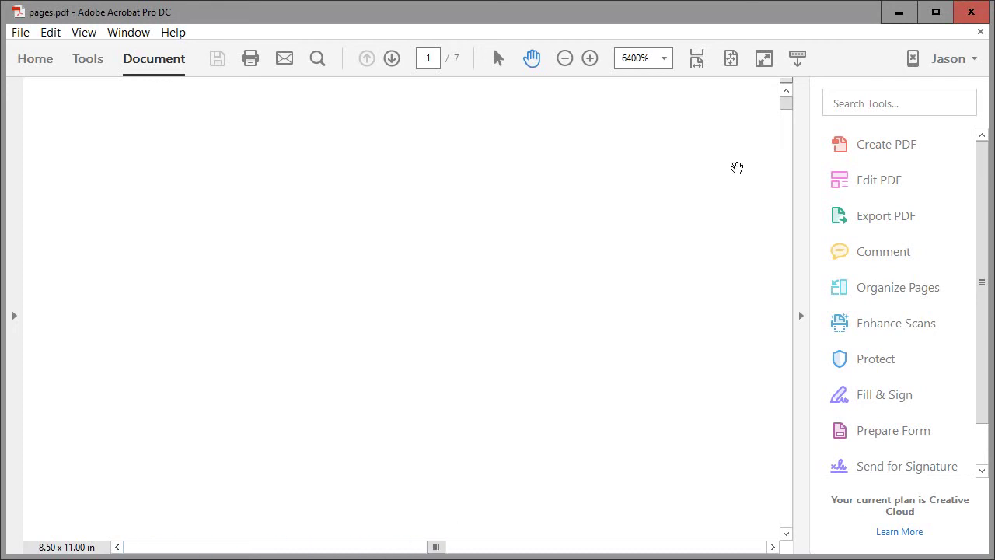
drag(791, 111, 788, 162)
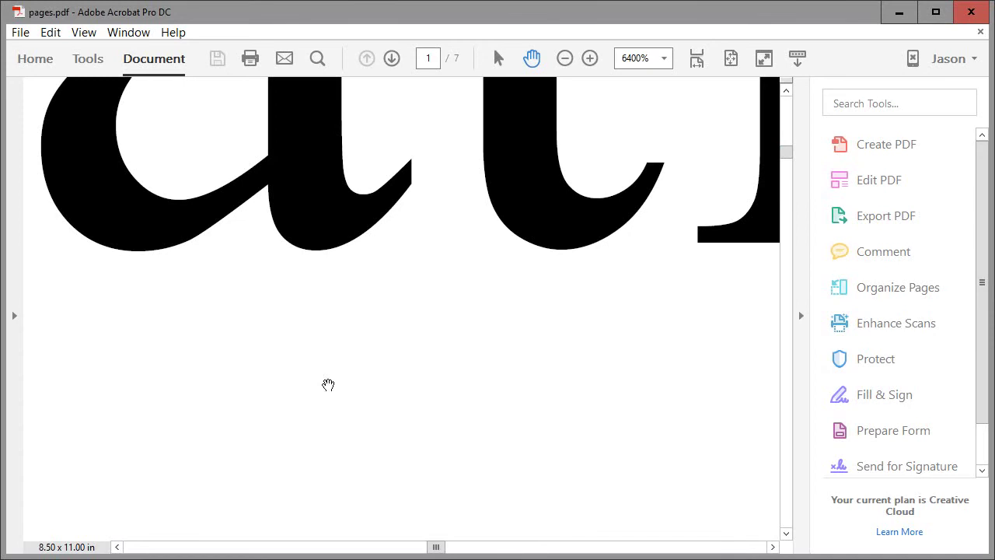
scroll(326, 386, up, 3)
scroll(326, 387, up, 1)
scroll(325, 387, down, 4)
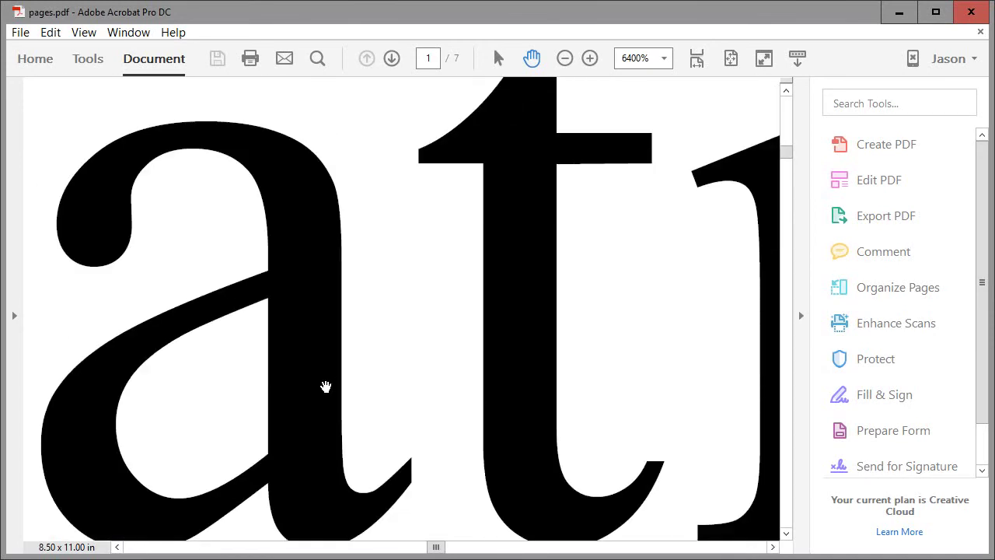
scroll(326, 386, up, 2)
scroll(326, 386, up, 2)
scroll(325, 386, down, 4)
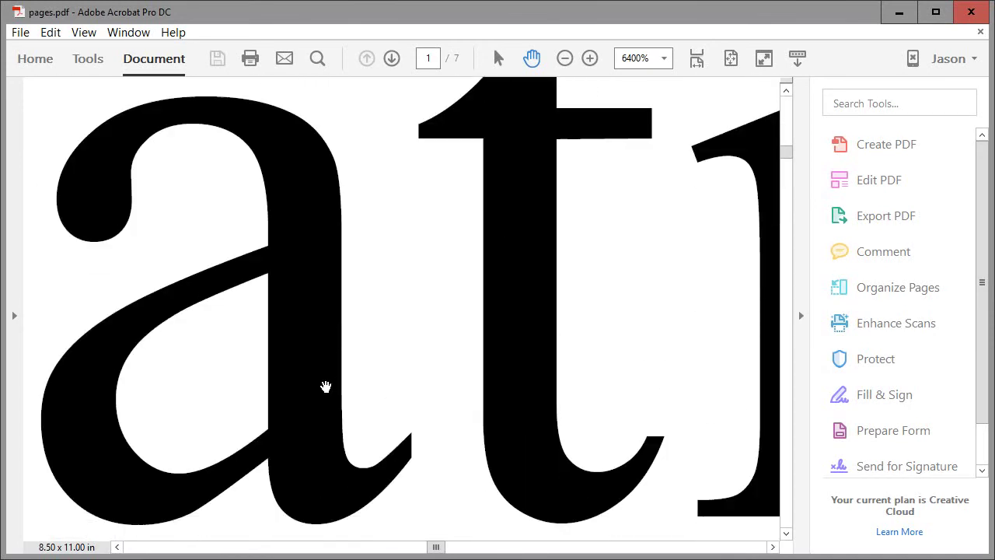
scroll(326, 387, up, 3)
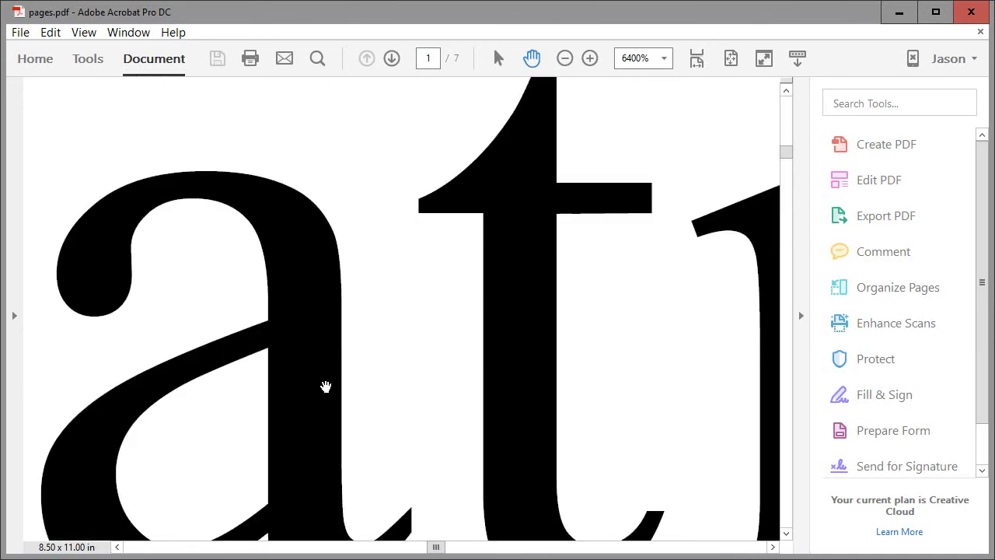
- Return the magnification to 100%, and fit one full page to the window
click(665, 63)
click(711, 175)
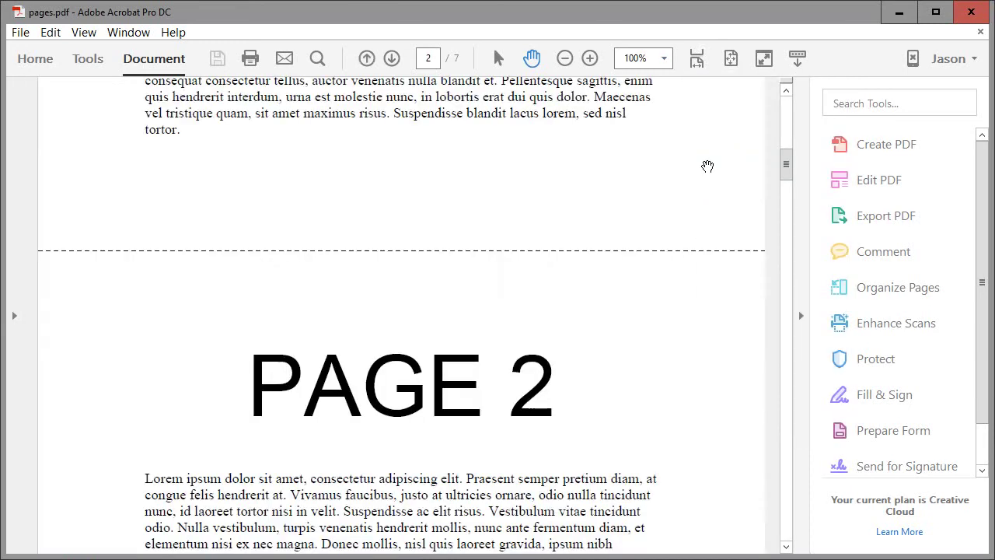
click(731, 60)
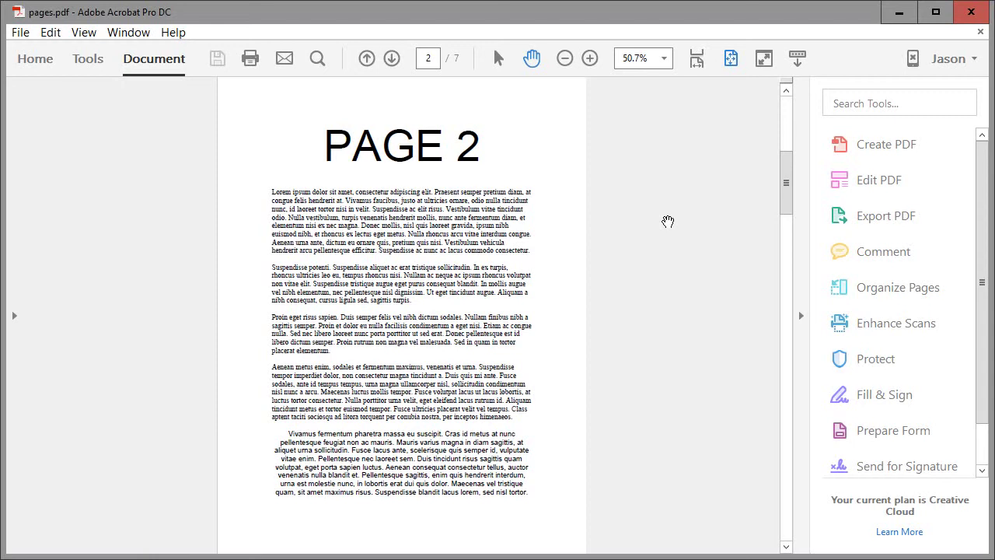
- Flip forward and backward through single full pages, ending on page 2
key(Right)
key(Left)
key(Left)
key(Right)
key(Right)
key(Right)
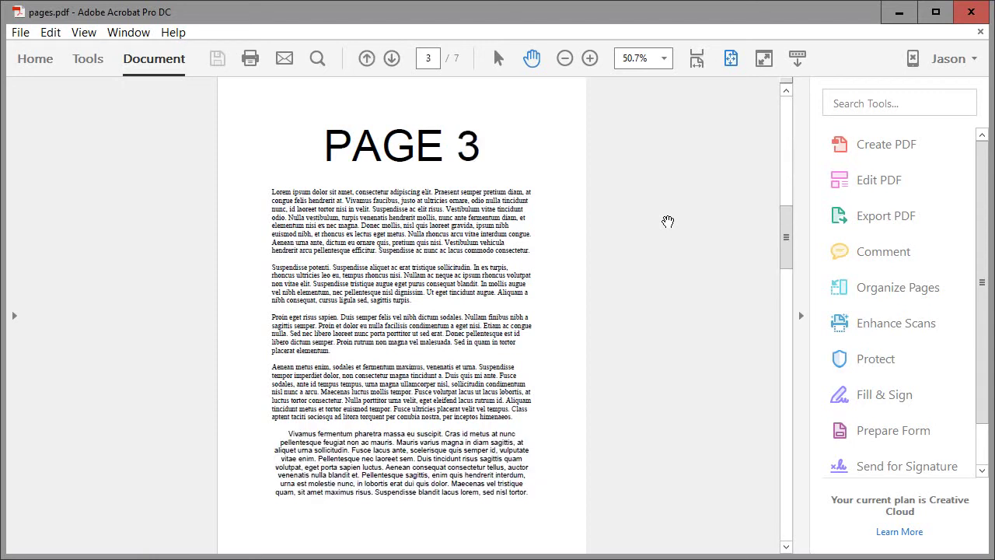
key(Left)
key(Left)
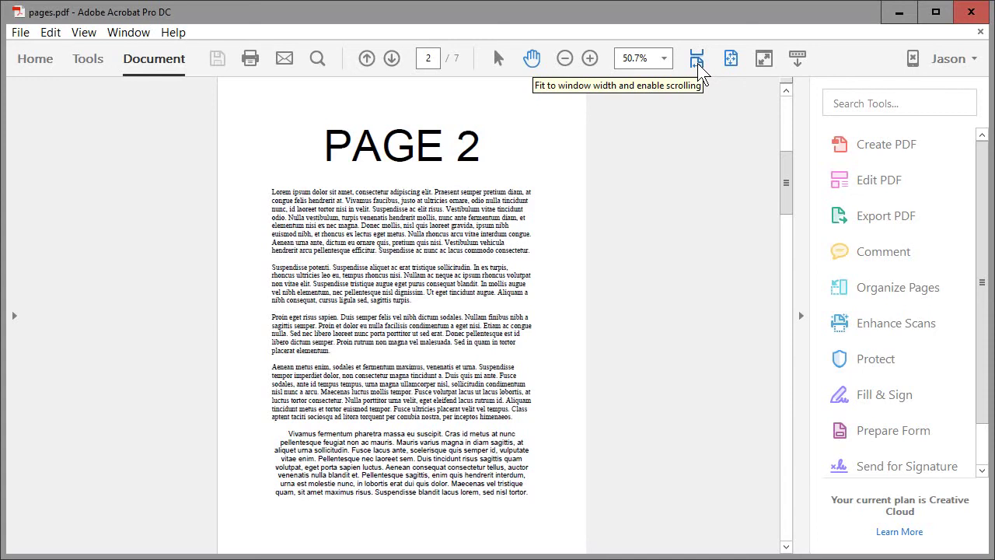
- Fit the page to the window width with scrolling enabled and return to the start of page 1
click(697, 62)
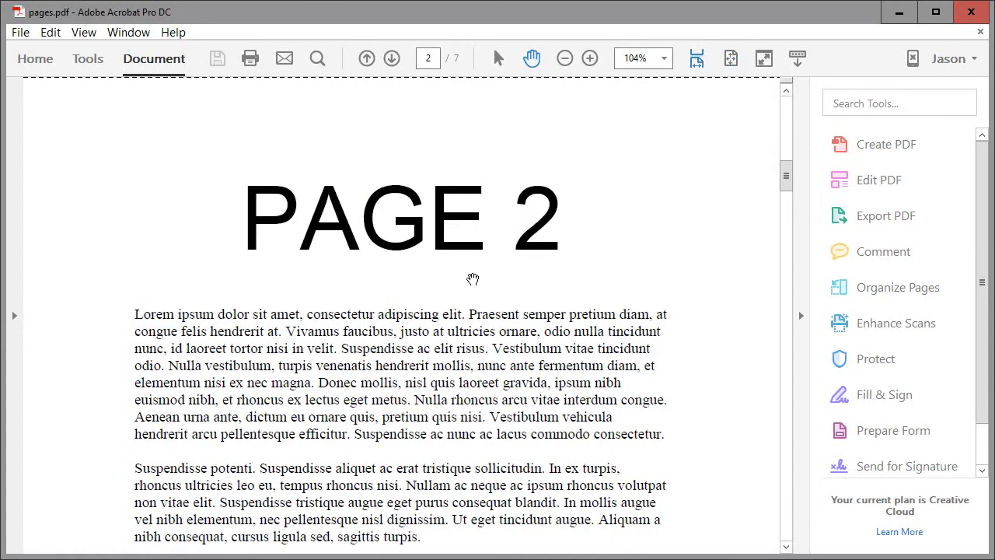
drag(787, 187, 786, 113)
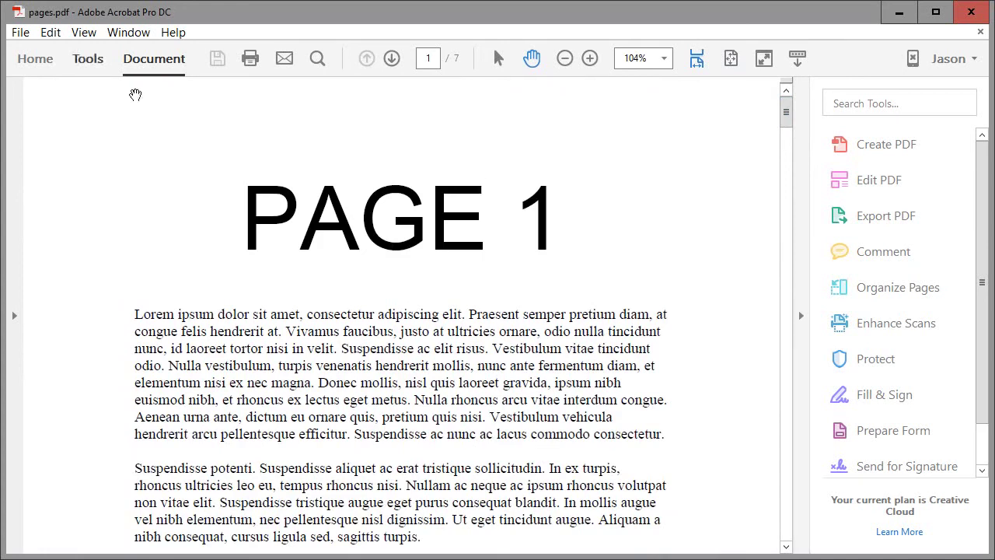
- Use the Zoom To dialog to set the document magnification to 25%
click(83, 32)
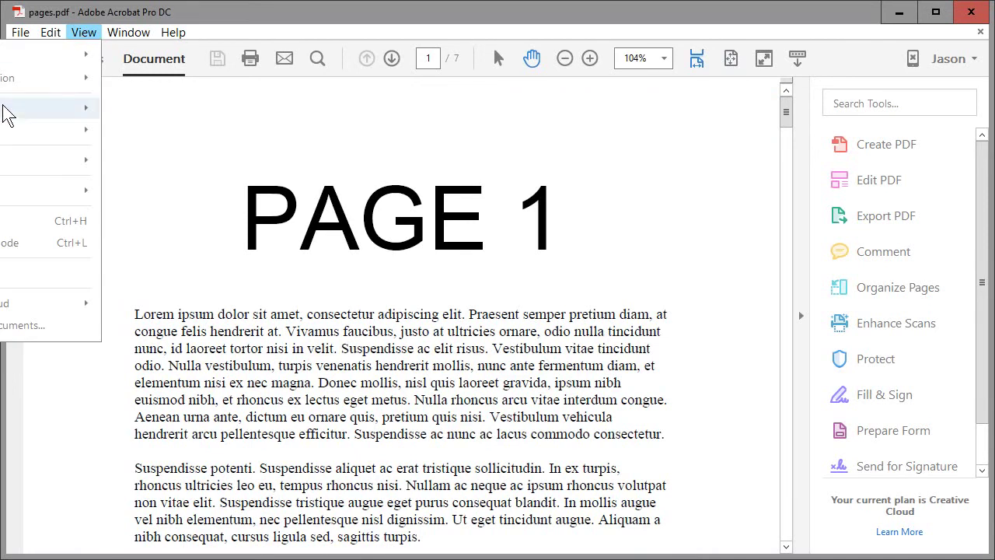
mouse_move(7, 126)
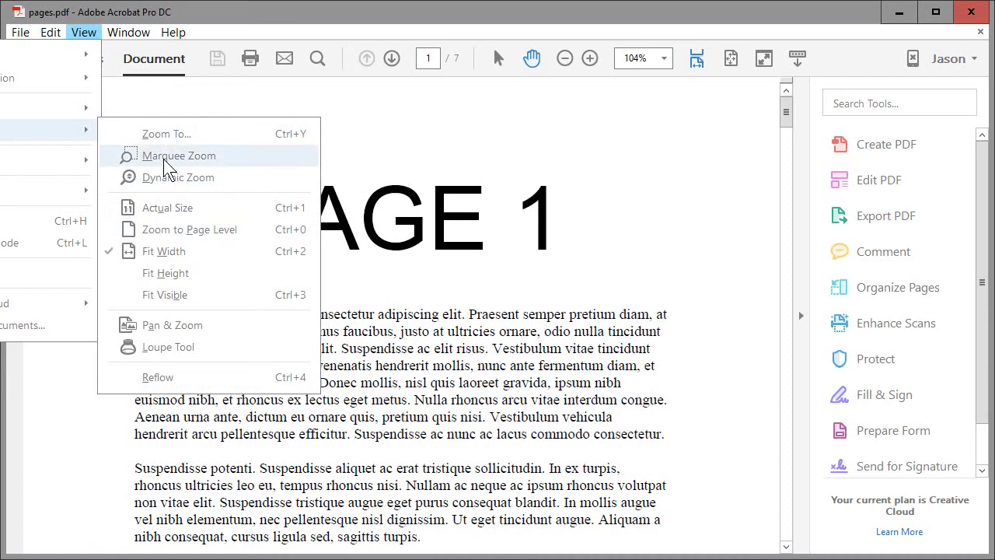
click(172, 137)
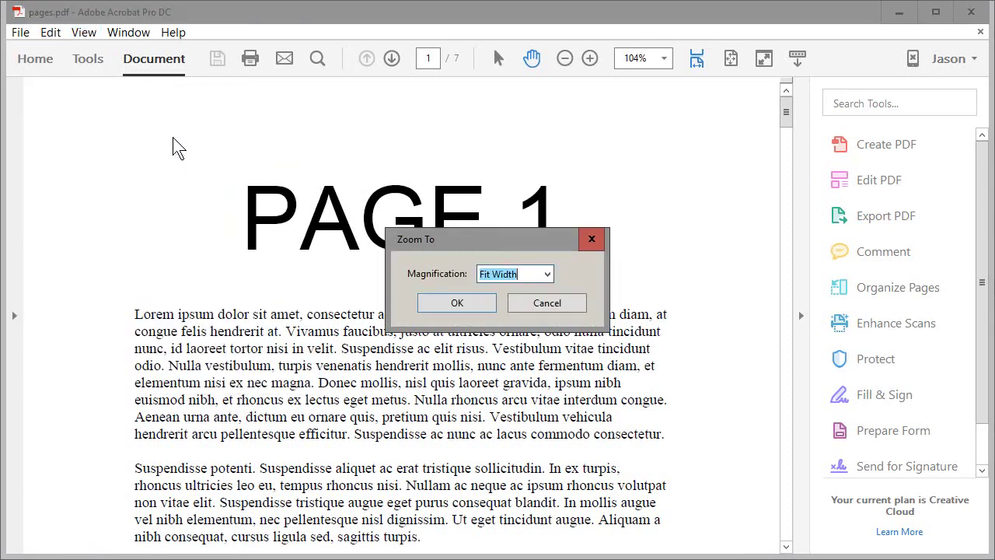
click(547, 273)
drag(550, 333, 548, 300)
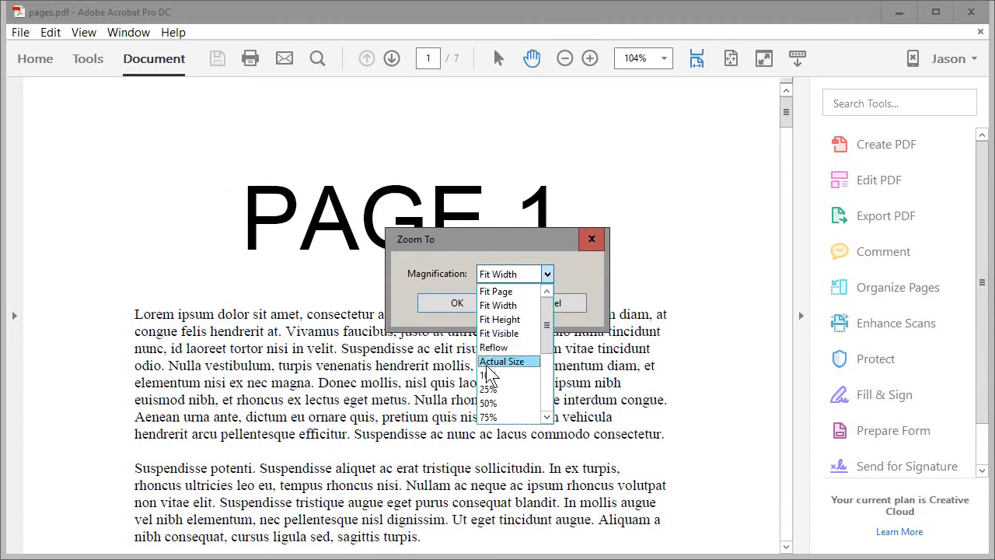
click(499, 387)
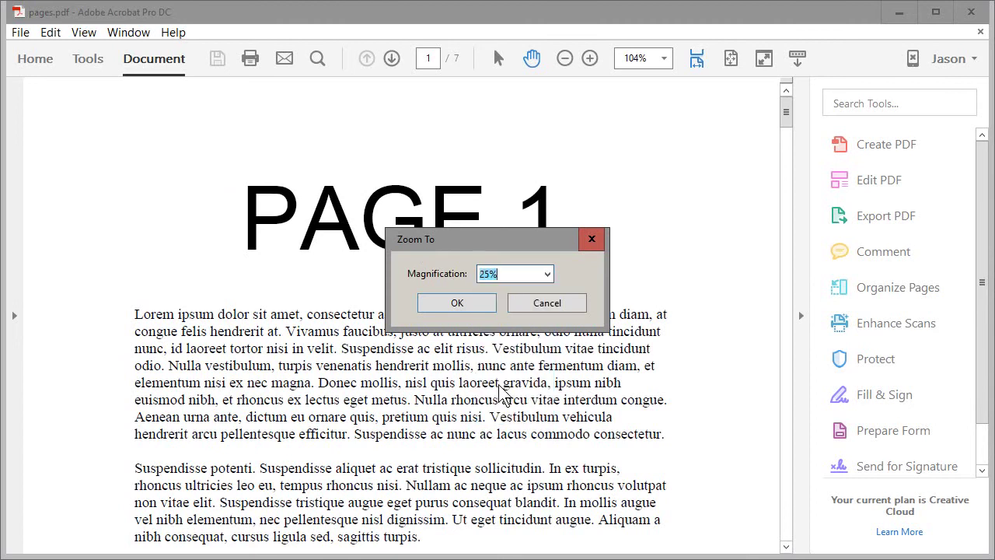
click(480, 308)
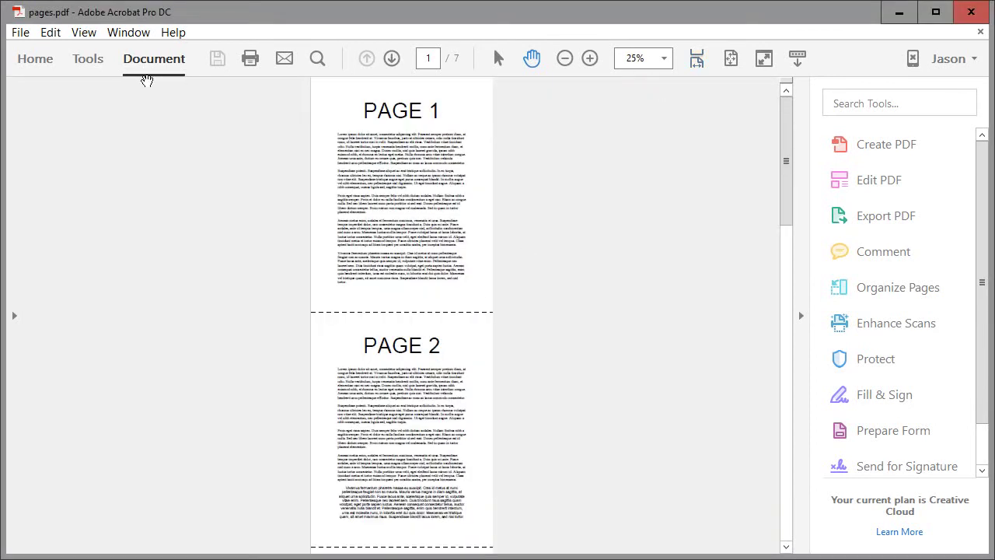
- Use Marquee Zoom to enlarge part of page 1's first paragraph, and enlarge the line containing "dictum eu ornare" further
click(79, 31)
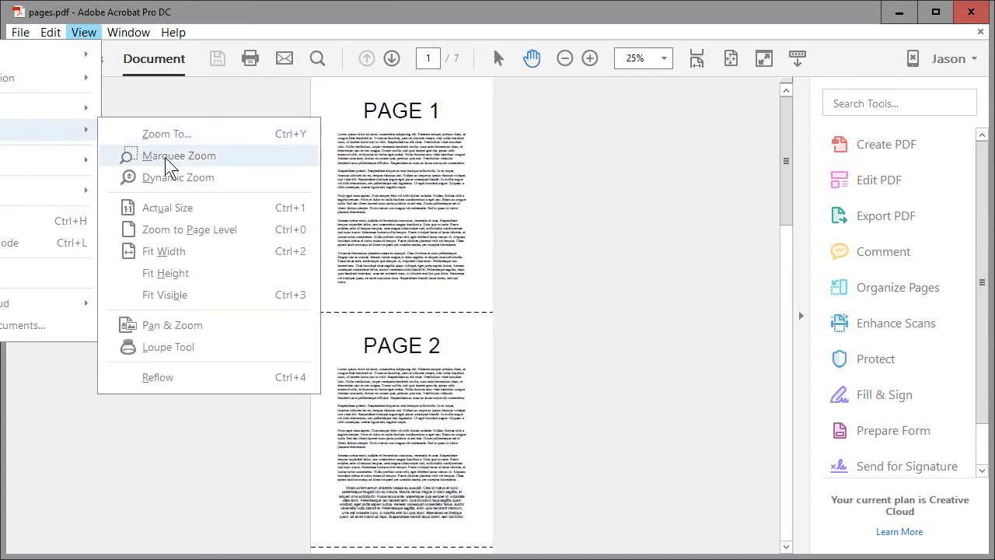
click(161, 156)
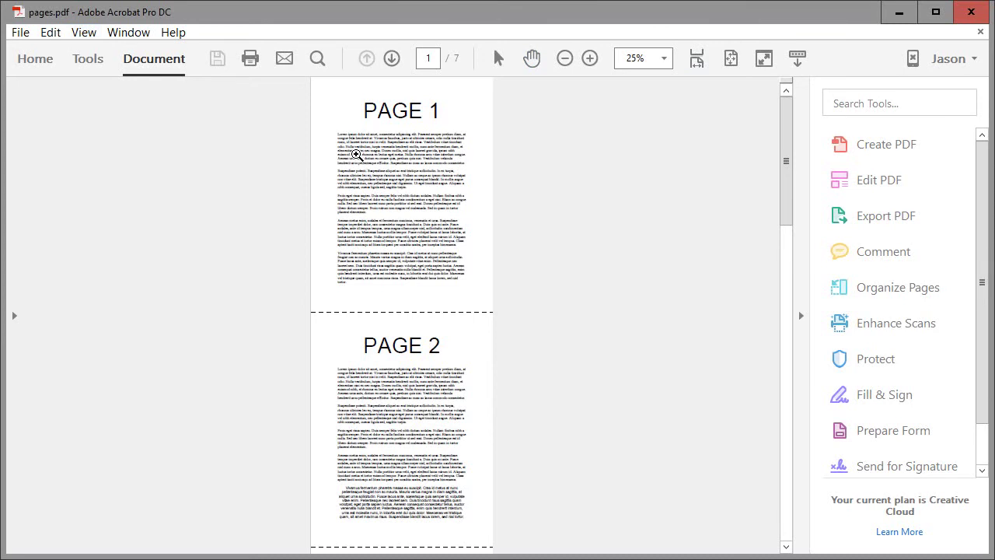
drag(356, 153, 413, 183)
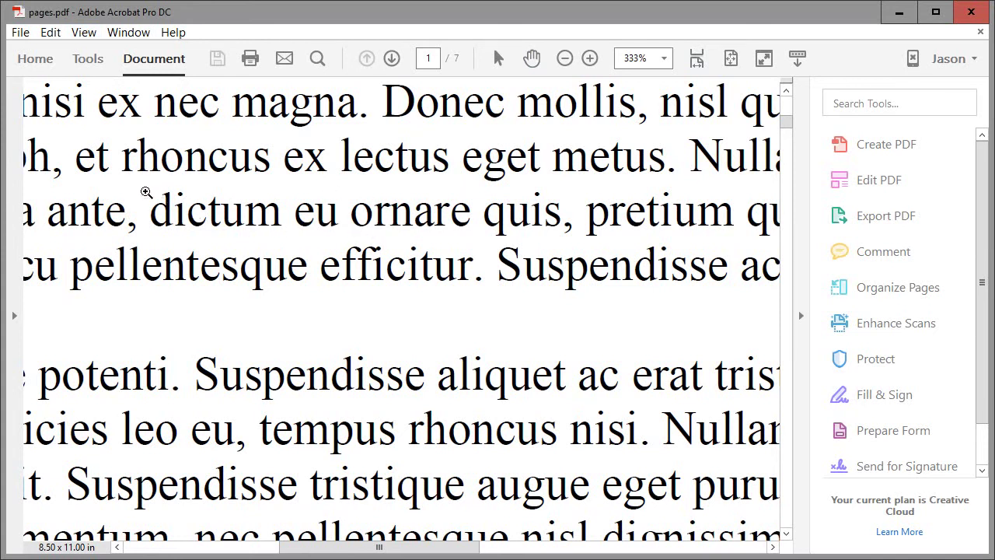
drag(147, 194, 472, 240)
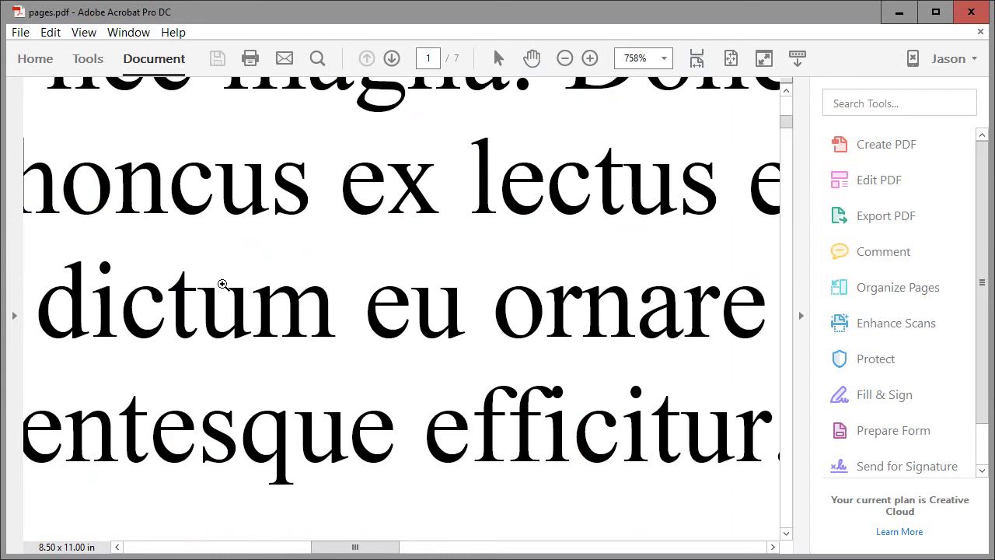
- Activate Dynamic Zoom and zoom repeatedly out and in on the page 1 text, ending at 150%
click(84, 35)
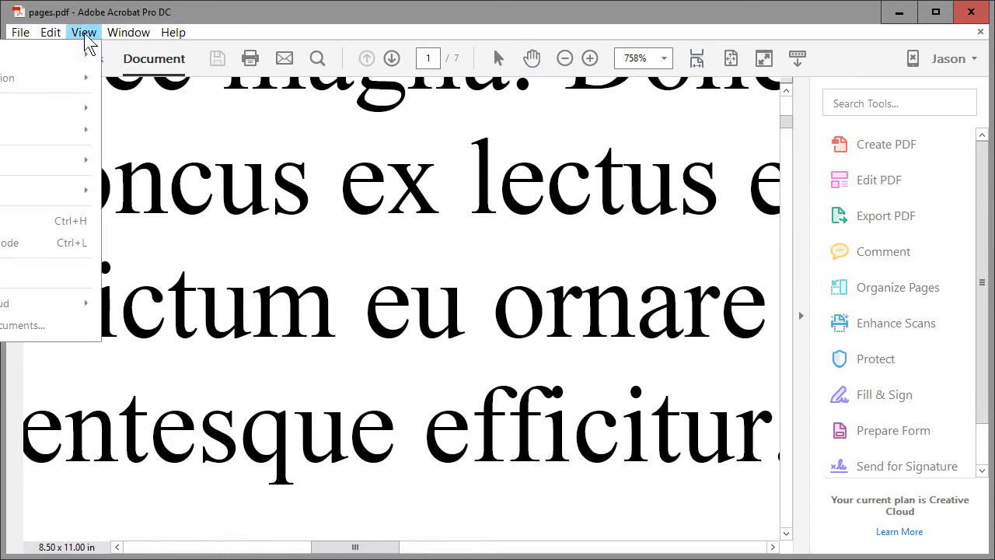
mouse_move(26, 130)
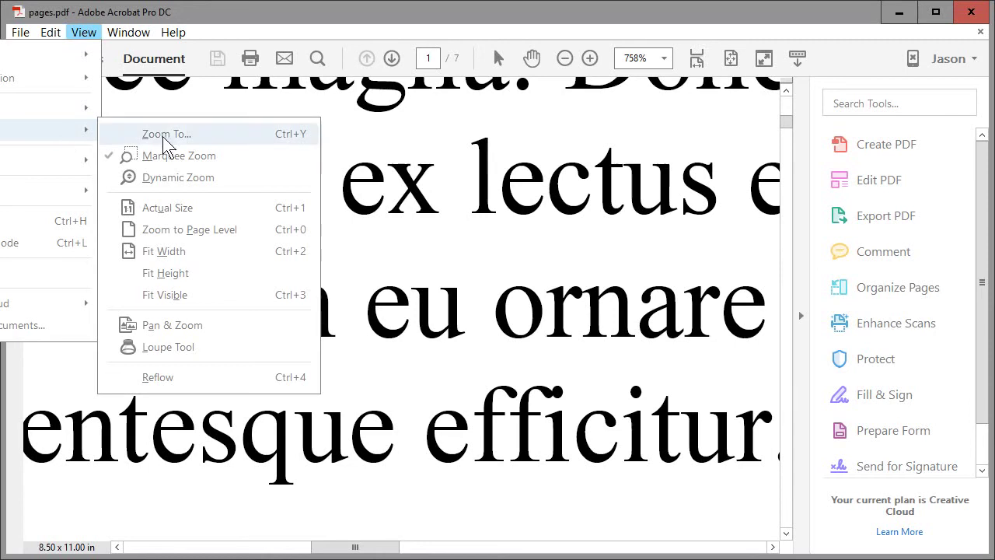
click(182, 179)
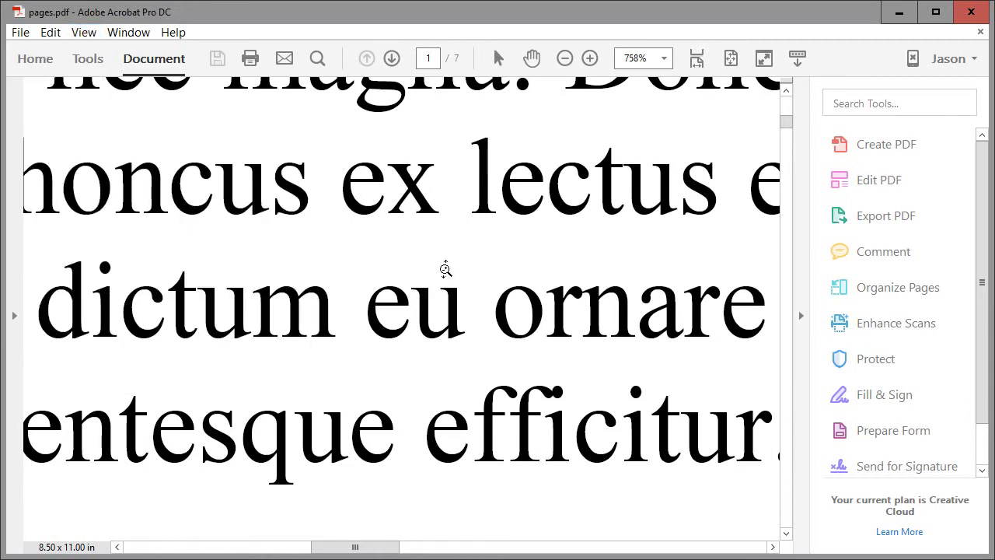
scroll(445, 269, down, 5)
scroll(445, 269, up, 1)
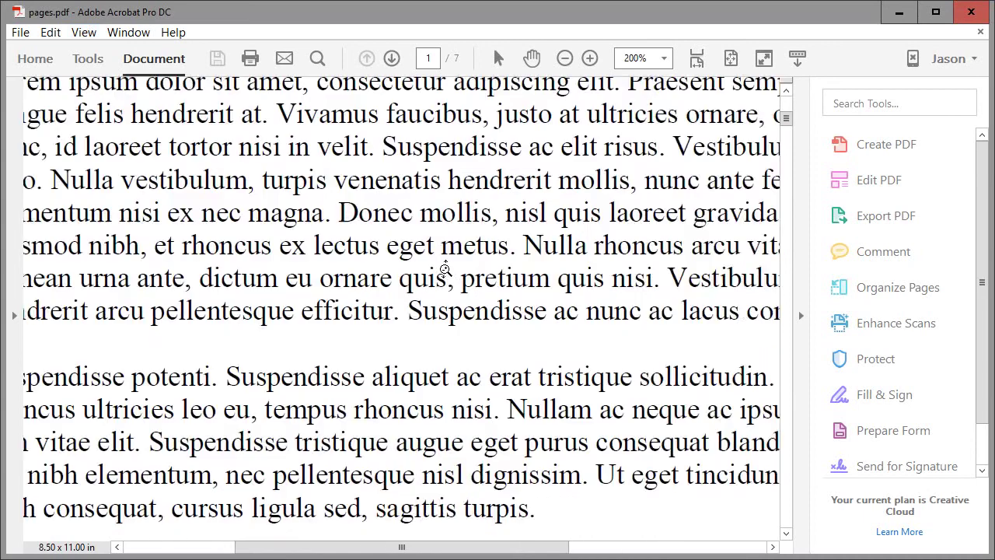
scroll(444, 269, up, 3)
scroll(445, 269, down, 3)
scroll(445, 270, down, 3)
scroll(445, 269, up, 3)
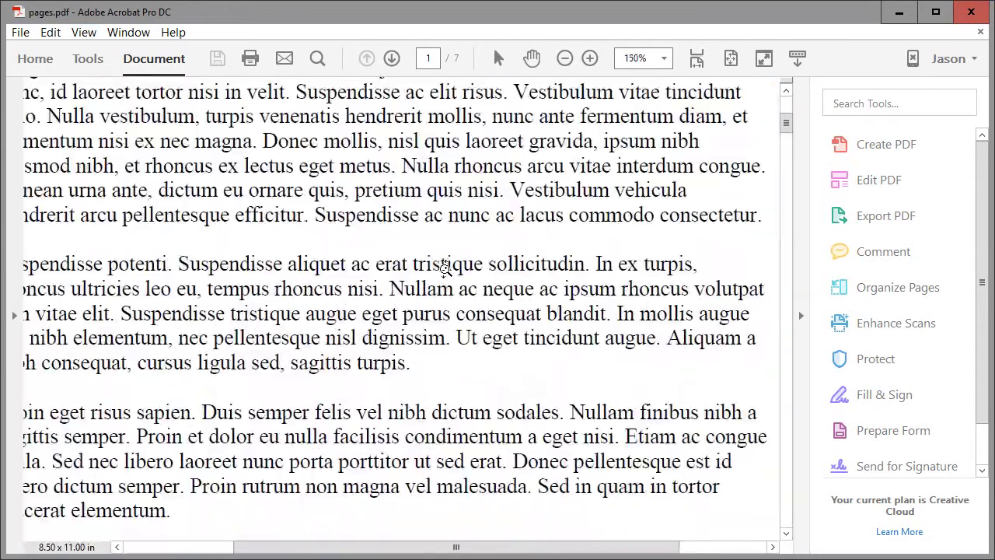
- Zoom repeatedly out and in with Dynamic Zoom, finishing at 66.7% on page 2
scroll(445, 269, down, 3)
scroll(444, 269, up, 3)
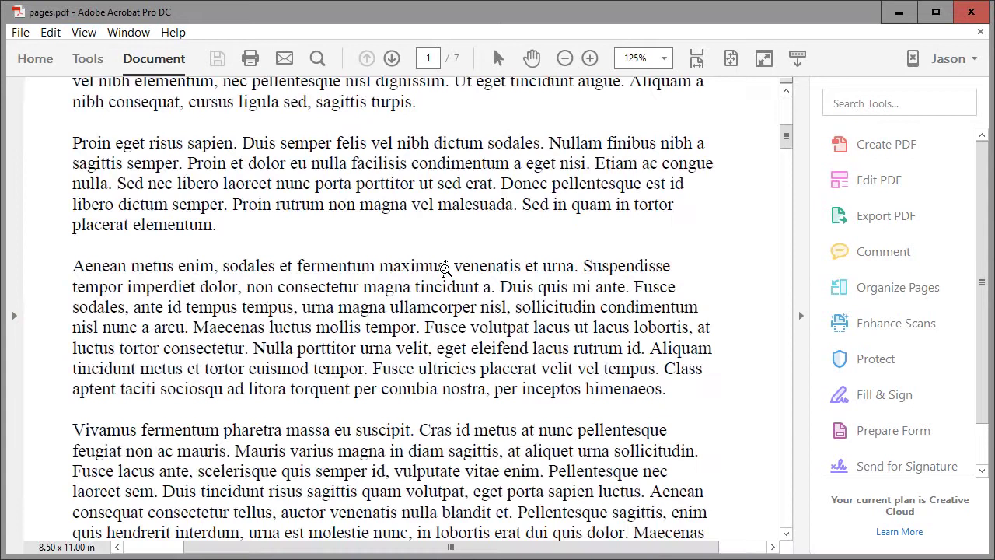
scroll(445, 269, up, 4)
scroll(445, 269, down, 4)
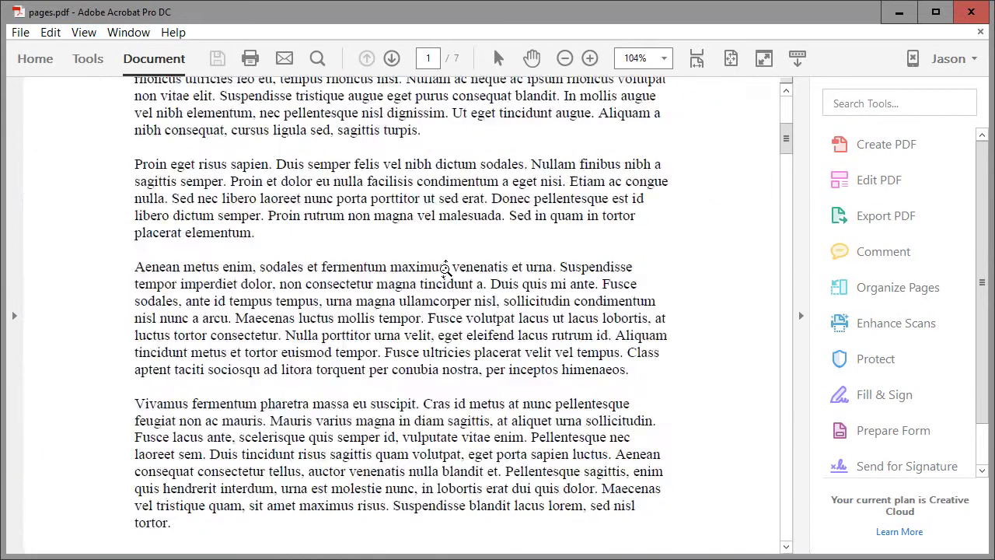
scroll(444, 269, down, 3)
scroll(444, 269, up, 2)
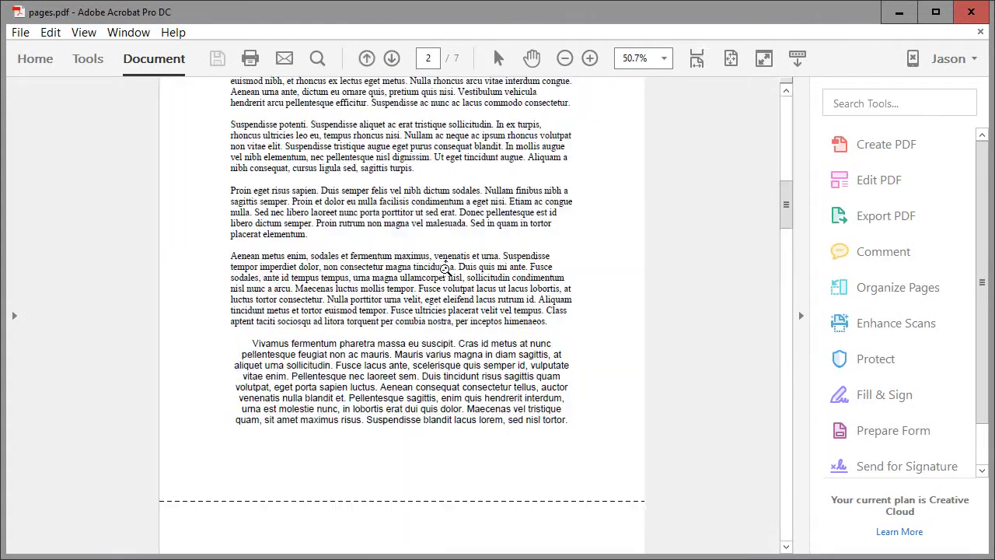
- Display the document at Actual Size and return to the start of page 1
click(89, 37)
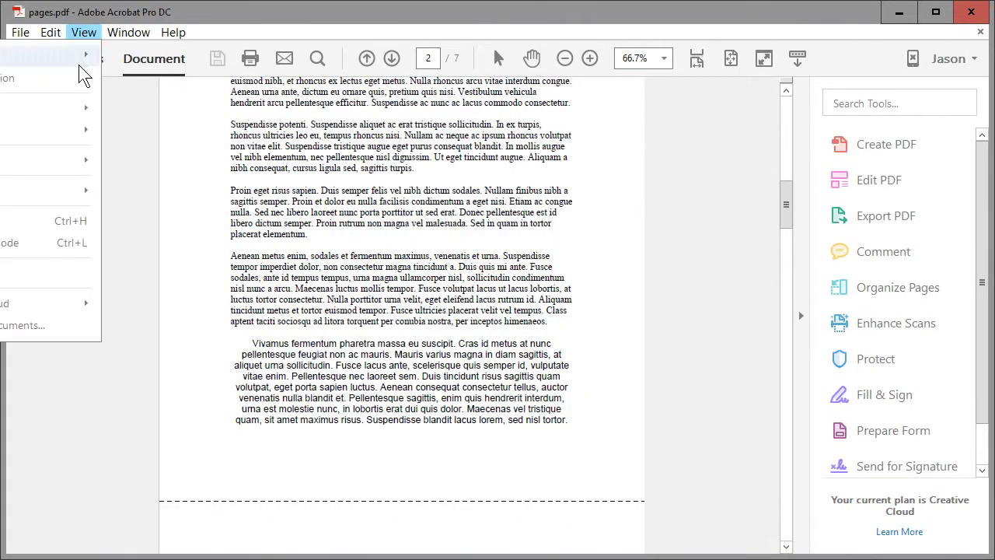
mouse_move(49, 124)
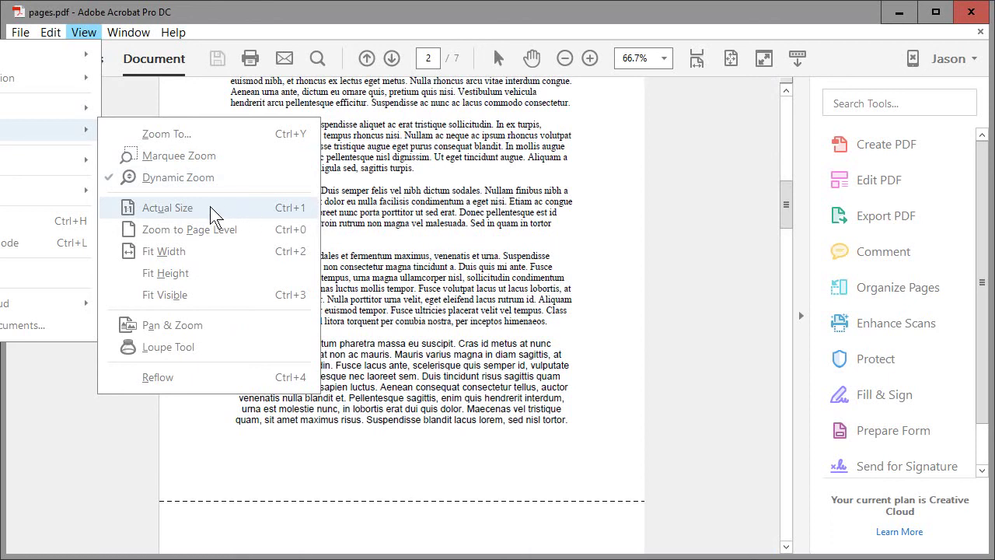
click(292, 210)
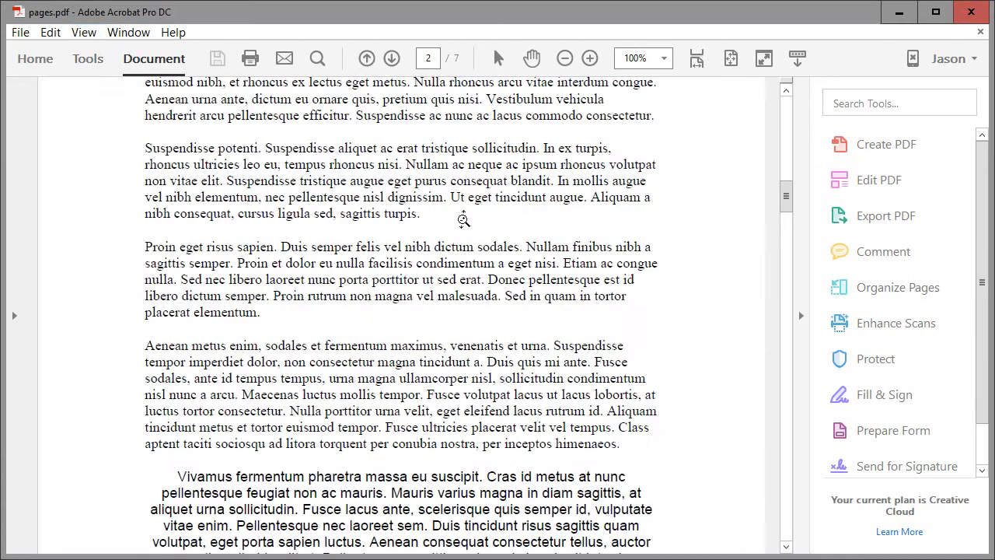
drag(787, 199, 787, 121)
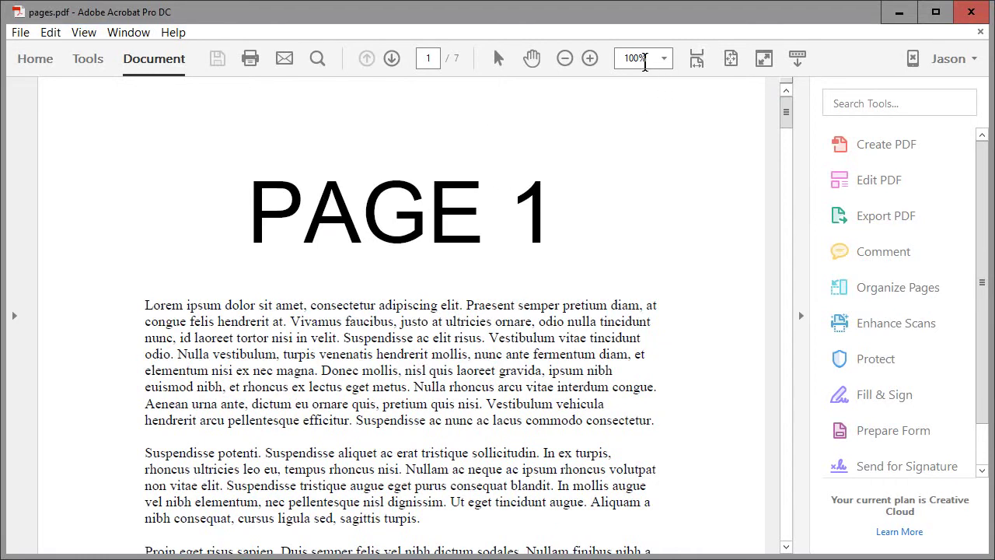
- Fit page 1 to the window height with Fit Height, and switch the magnification to Fit Visible
click(84, 33)
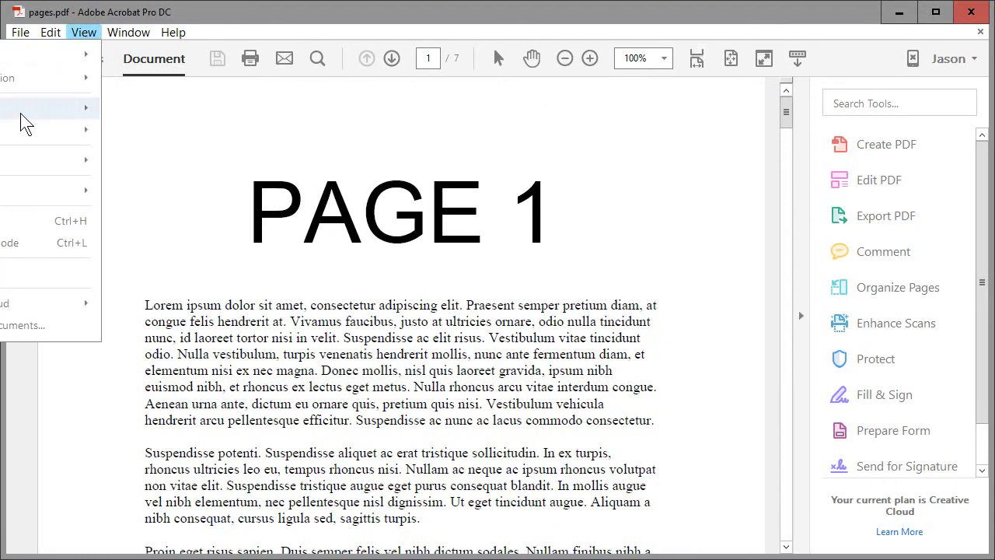
mouse_move(53, 135)
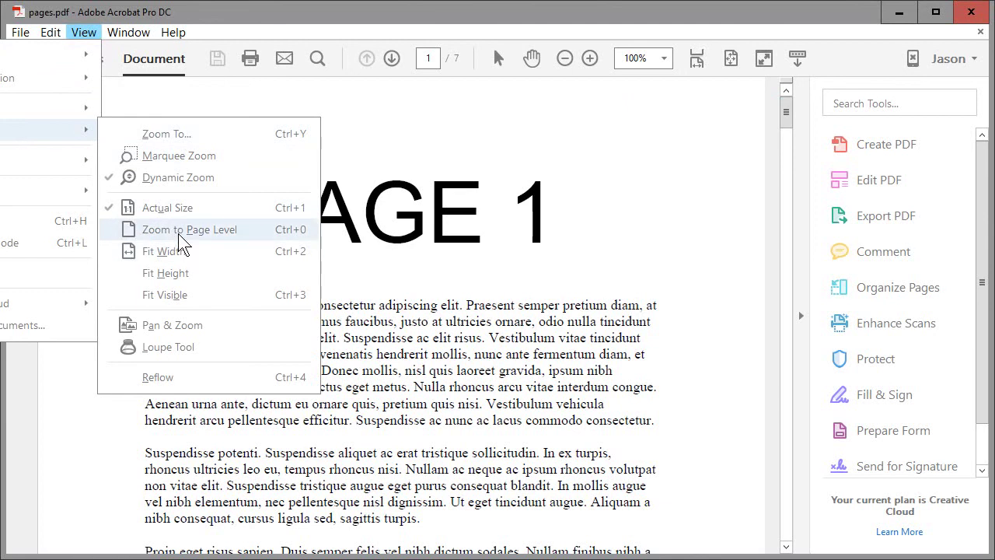
click(172, 274)
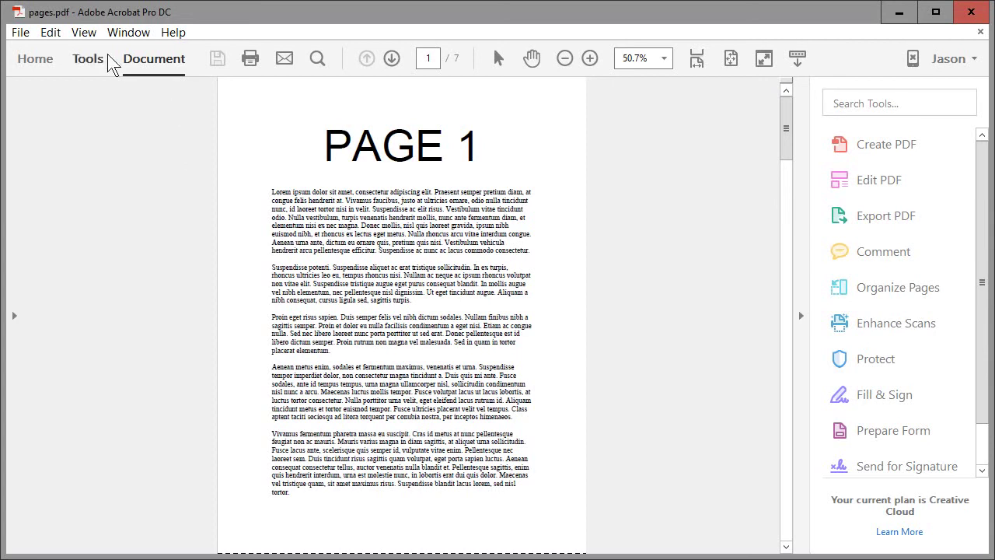
click(89, 33)
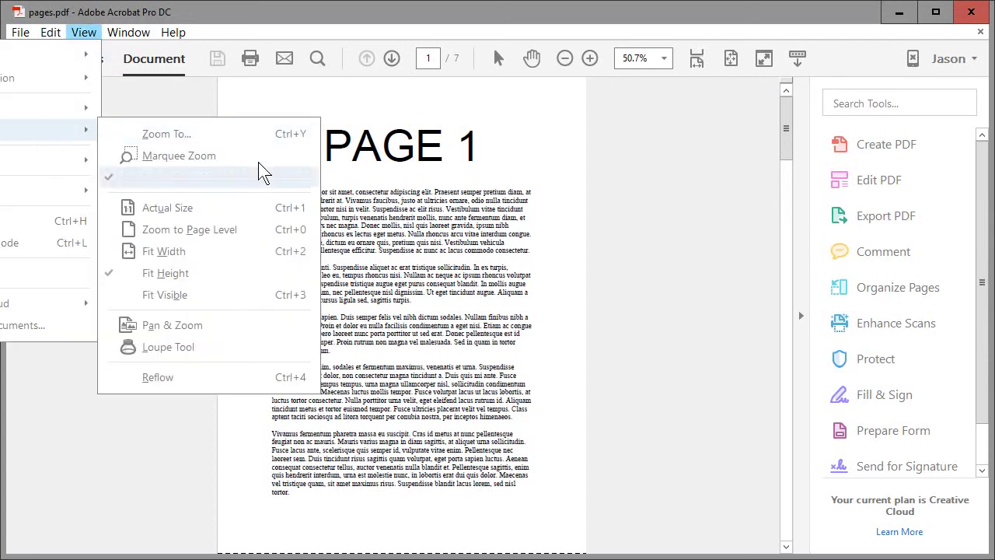
click(180, 297)
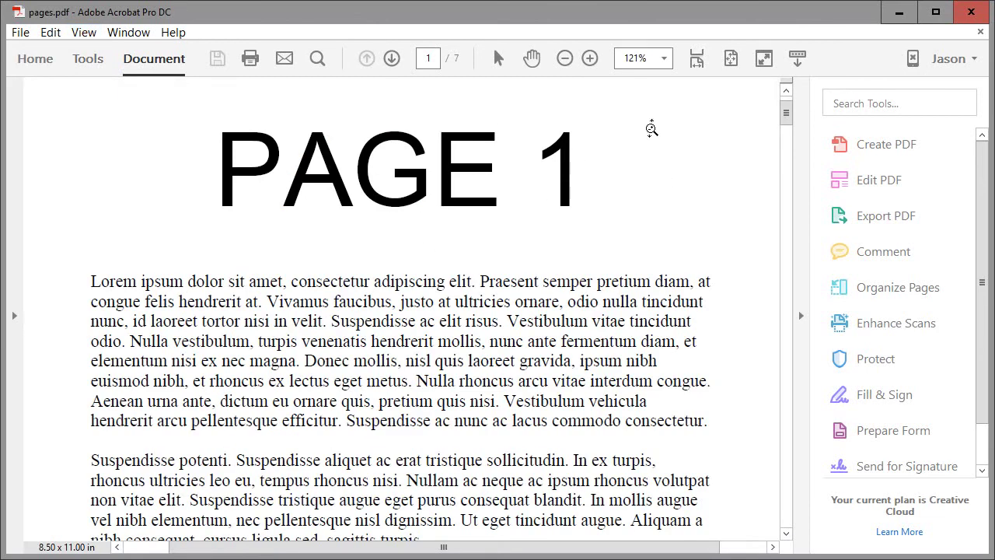
- Open Pan & Zoom, move its view frame down page 1, and shrink the frame to magnify the text to 411%
click(88, 35)
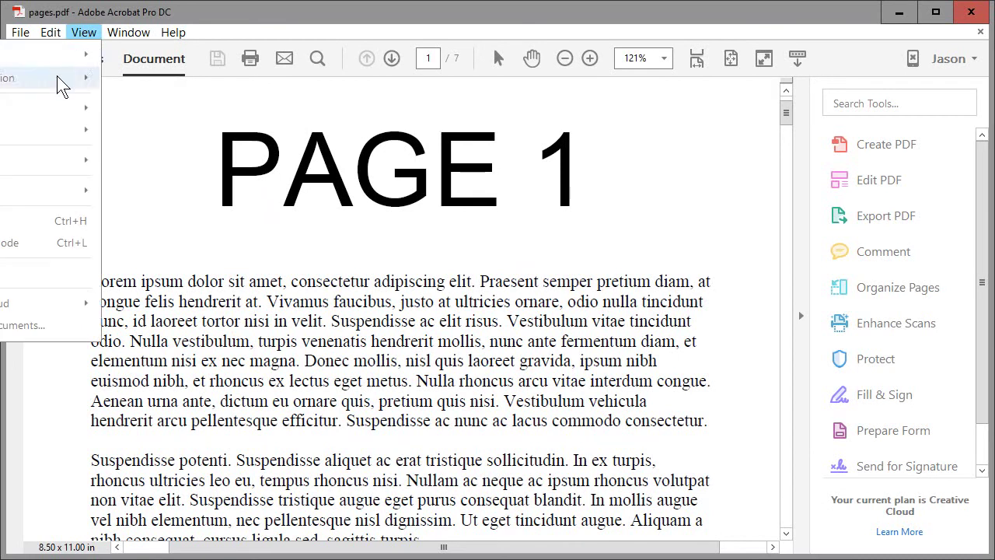
mouse_move(43, 135)
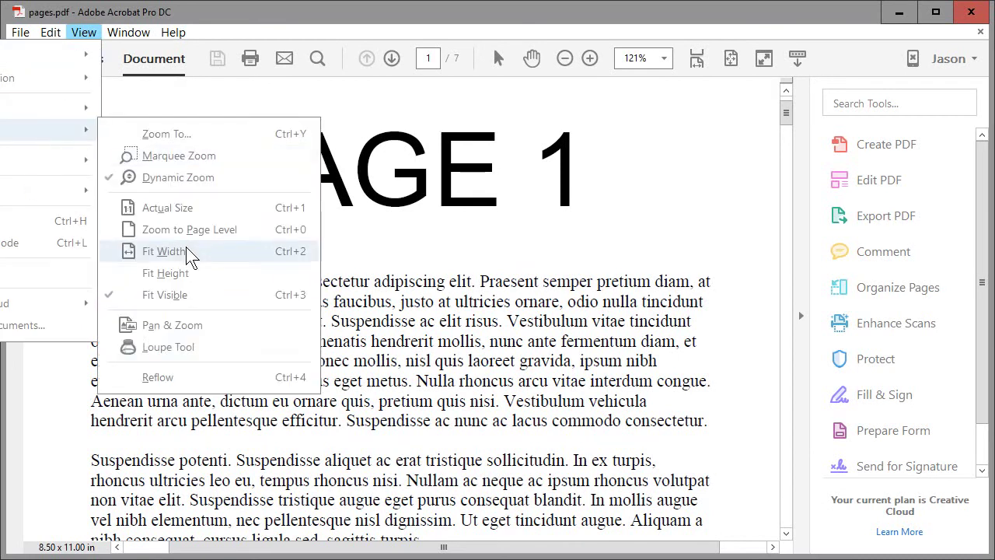
click(198, 331)
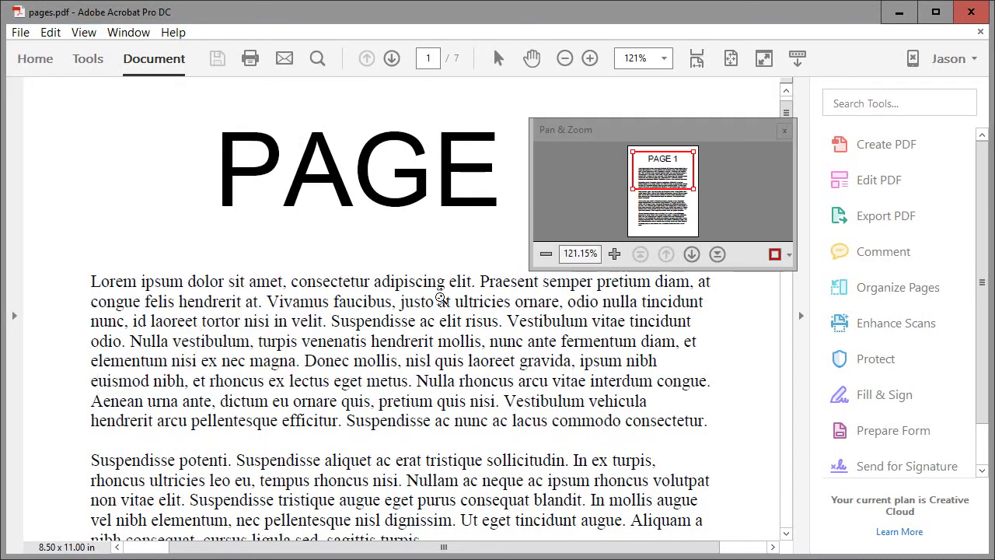
drag(667, 173, 652, 192)
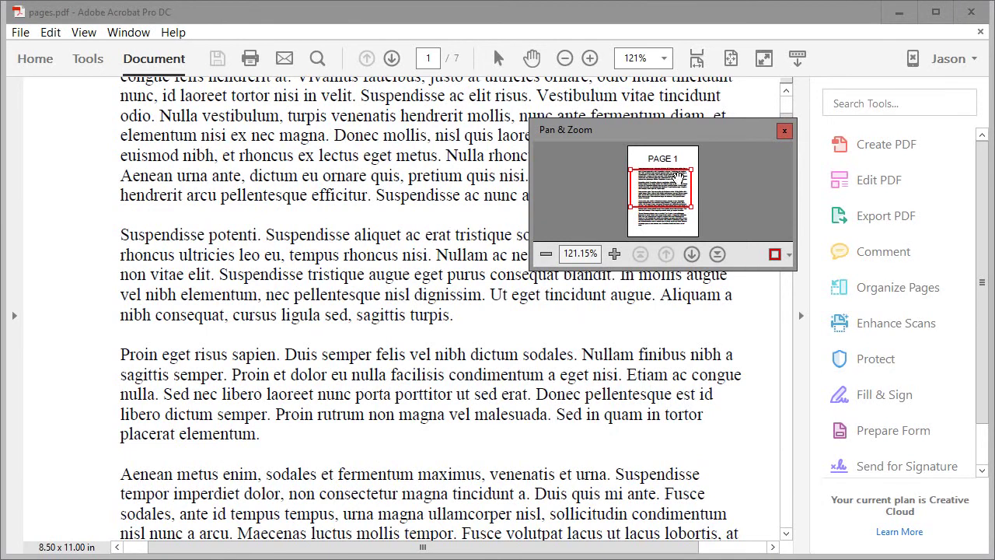
drag(667, 186, 628, 218)
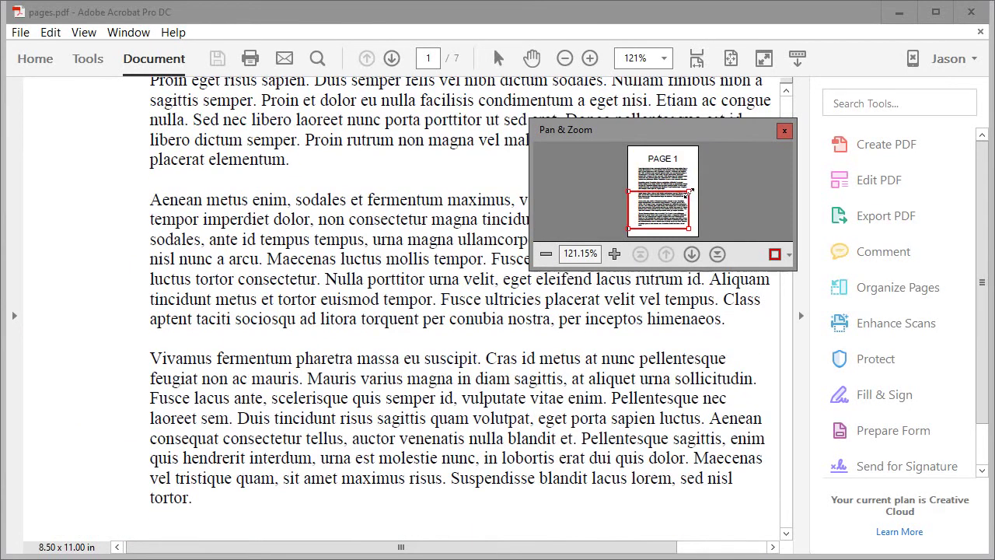
drag(689, 190, 655, 195)
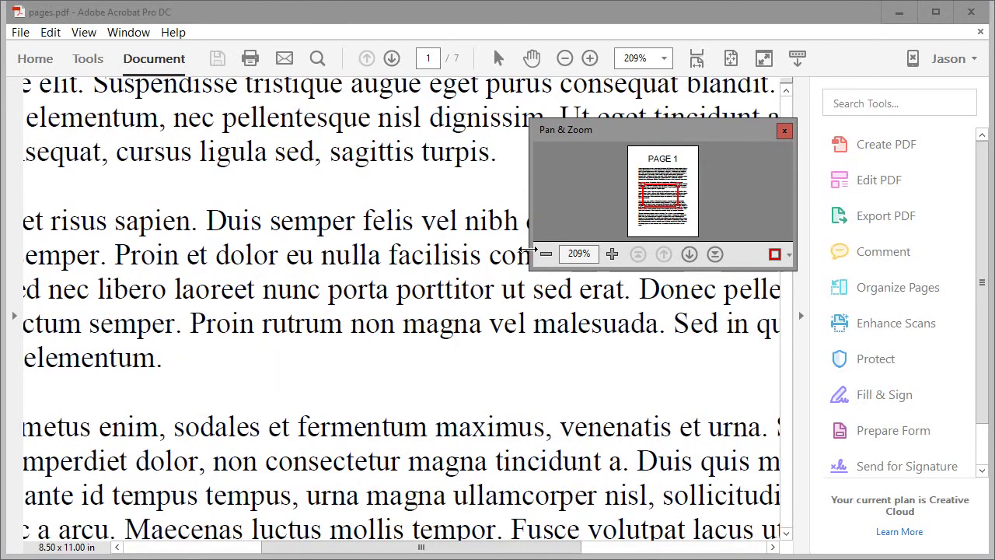
mouse_move(657, 201)
mouse_down()
mouse_move(679, 204)
mouse_move(658, 206)
mouse_move(678, 203)
mouse_move(668, 195)
mouse_move(689, 215)
mouse_move(673, 201)
mouse_move(682, 194)
mouse_move(660, 188)
mouse_move(670, 205)
mouse_up()
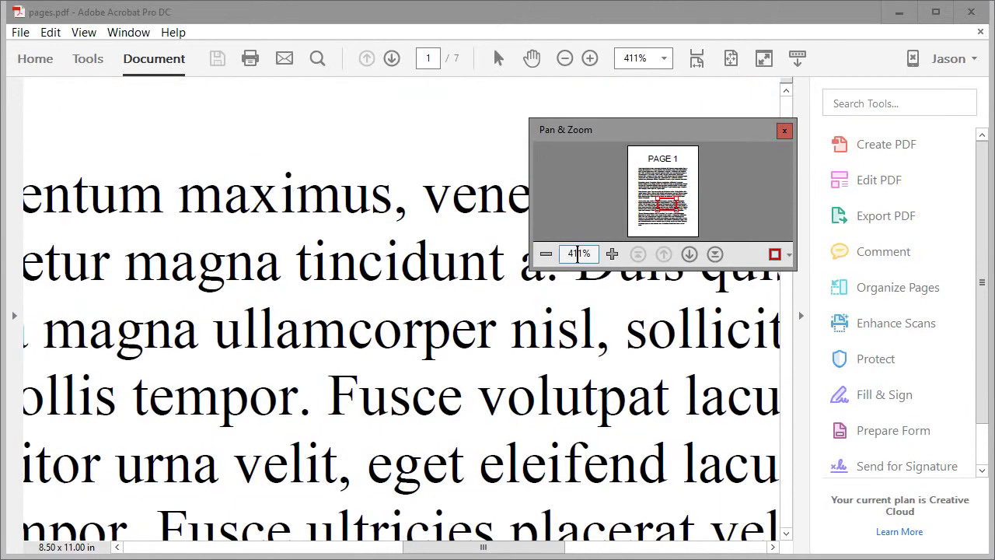
- Step the Pan & Zoom magnification down and up through its increments, ending at 200%
click(547, 255)
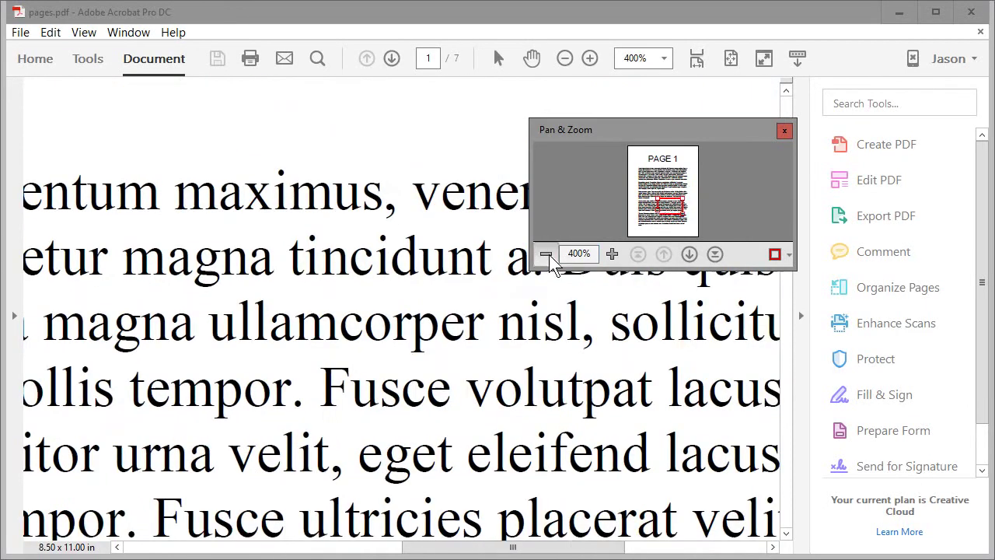
click(547, 255)
click(547, 255)
click(612, 255)
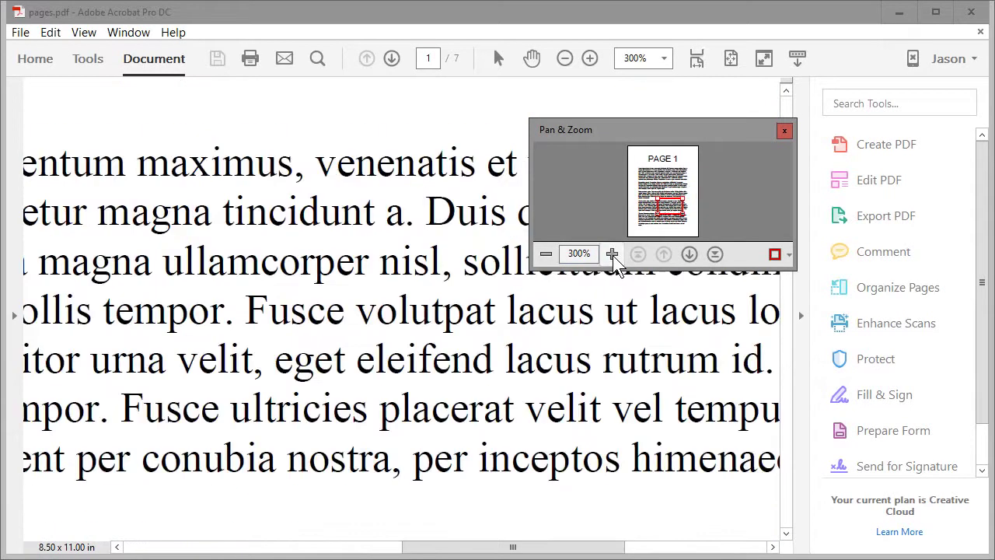
click(612, 254)
click(547, 255)
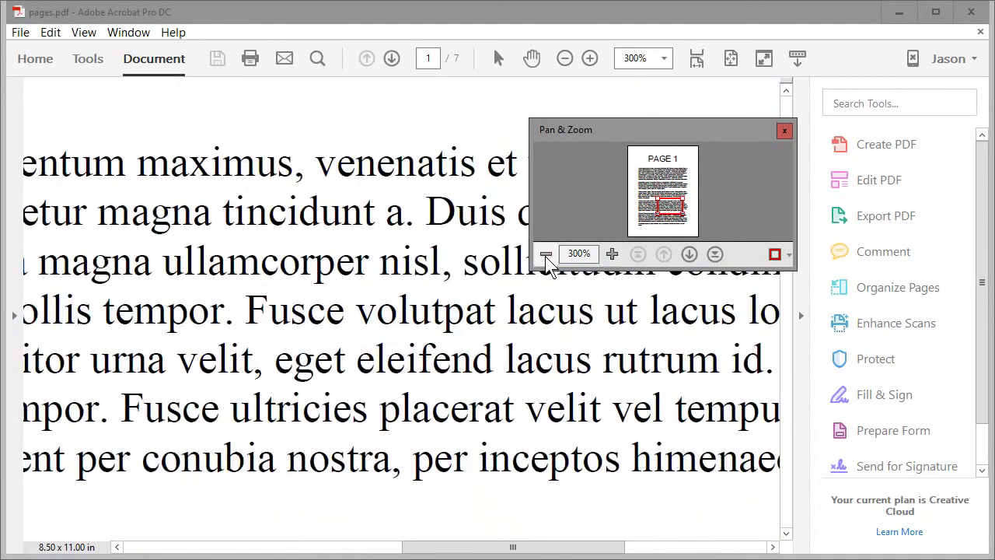
click(547, 255)
- Go to page 2 and back to page 1 from Pan & Zoom, and move the view frame around the second paragraph
click(689, 255)
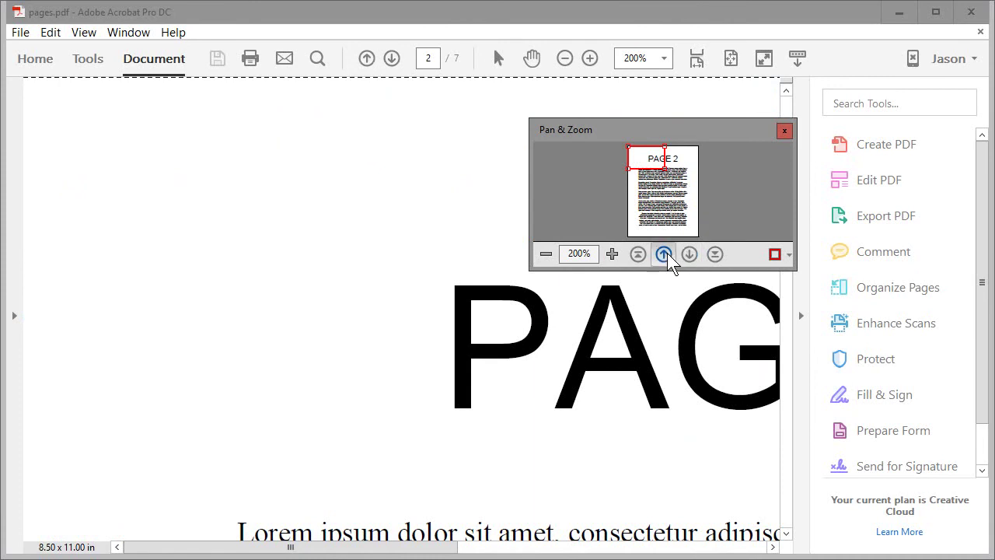
click(667, 255)
drag(650, 162, 661, 188)
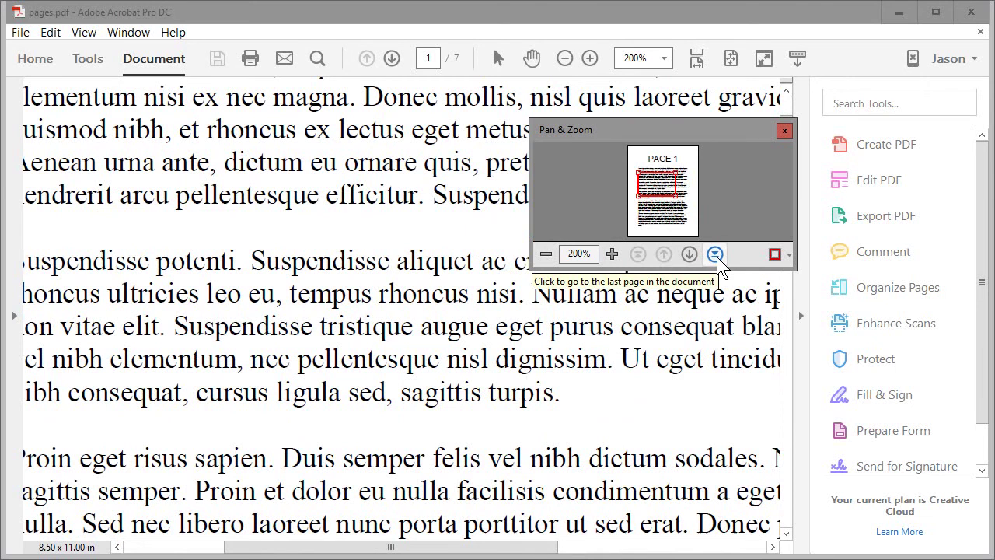
- Jump to the last page and back to the first in Pan & Zoom, frame the first paragraph, and close Pan & Zoom
click(716, 255)
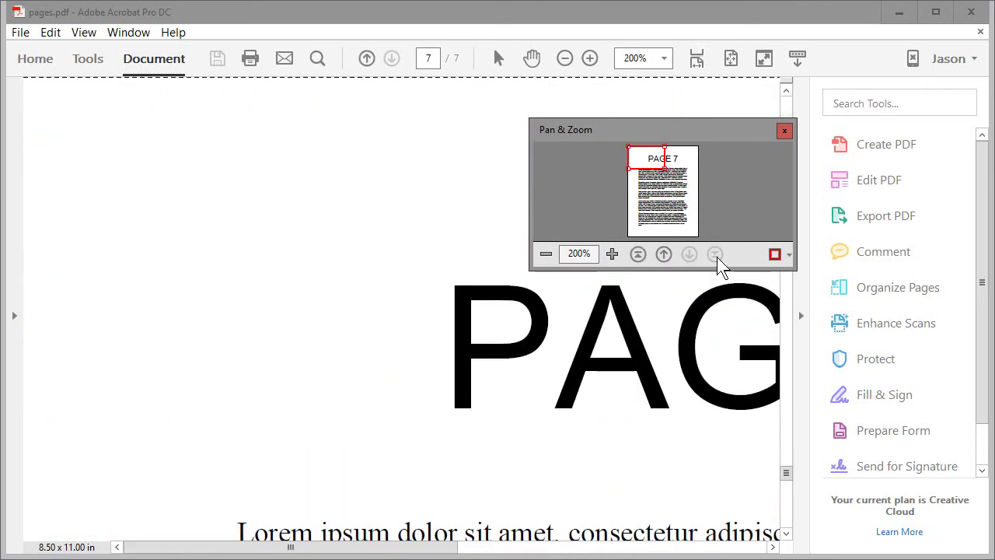
click(639, 256)
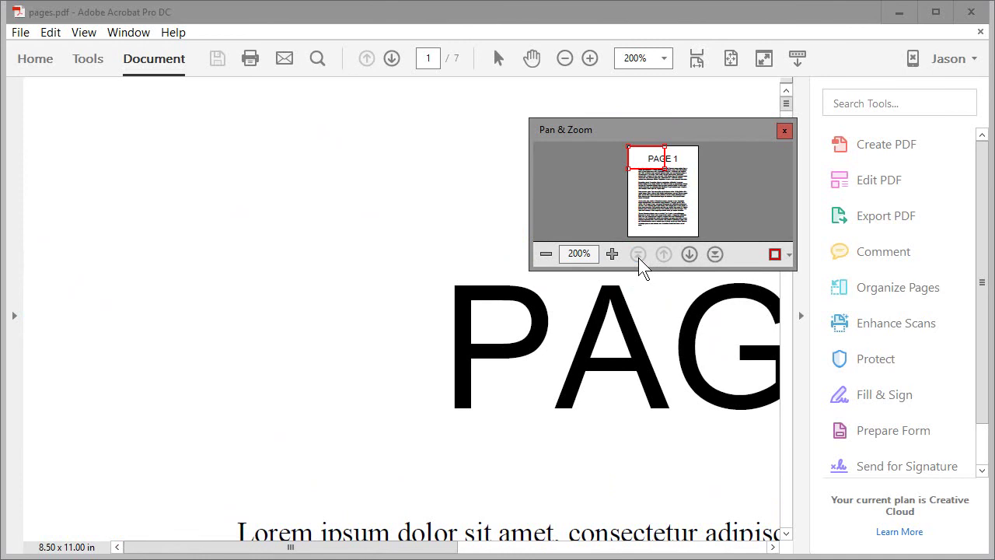
drag(651, 160, 666, 176)
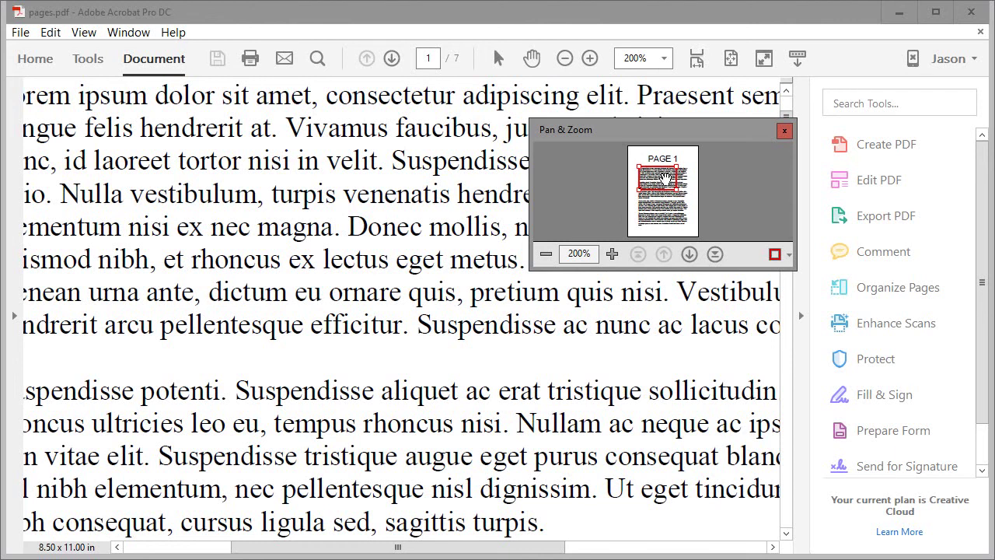
click(784, 132)
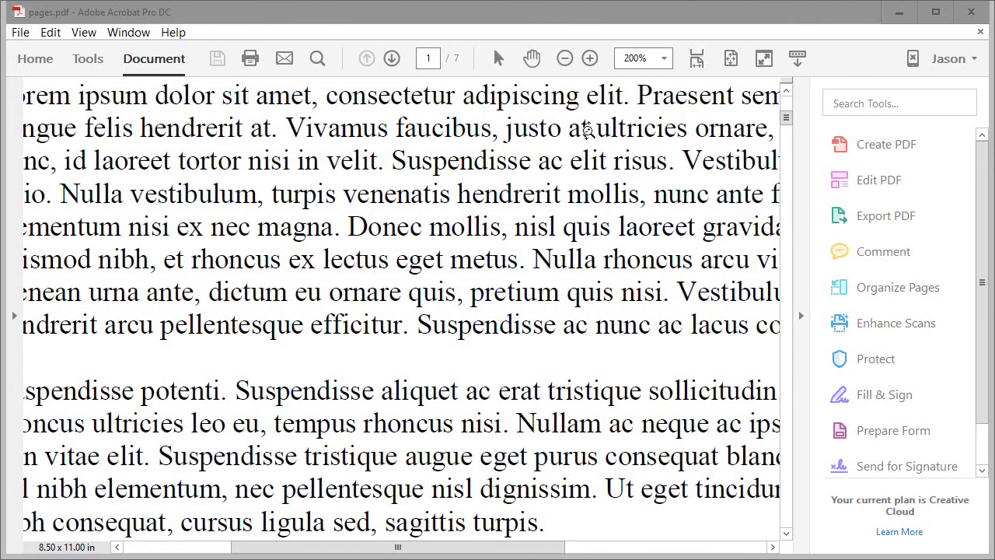
- Activate the Loupe Tool and place its sampling frame over the start of the second paragraph on page 1
click(89, 36)
mouse_move(51, 130)
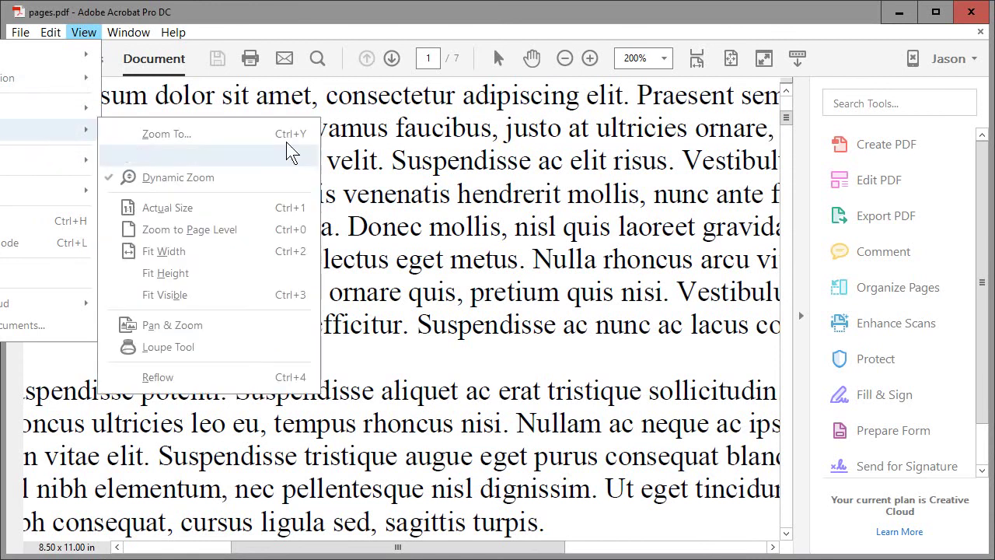
click(173, 346)
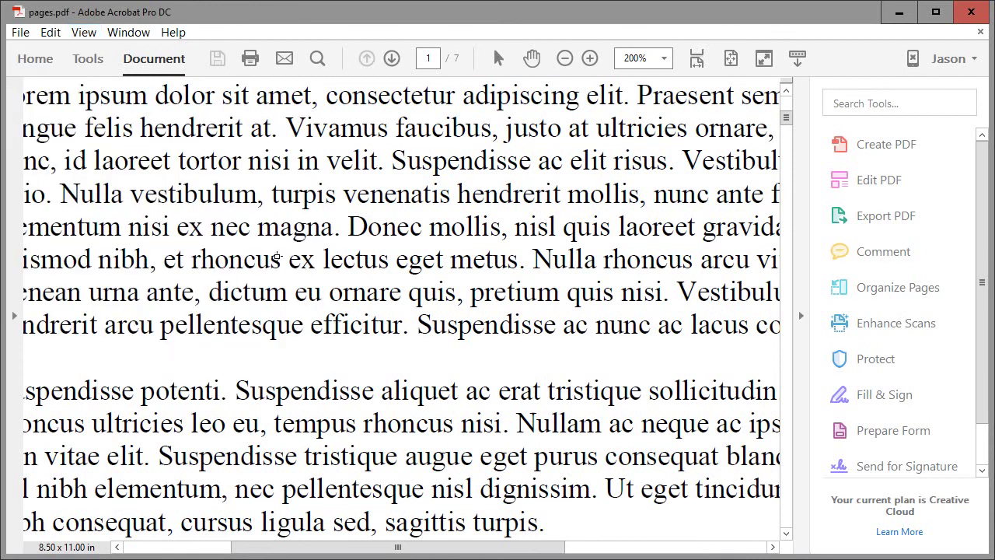
click(279, 216)
drag(279, 216, 395, 389)
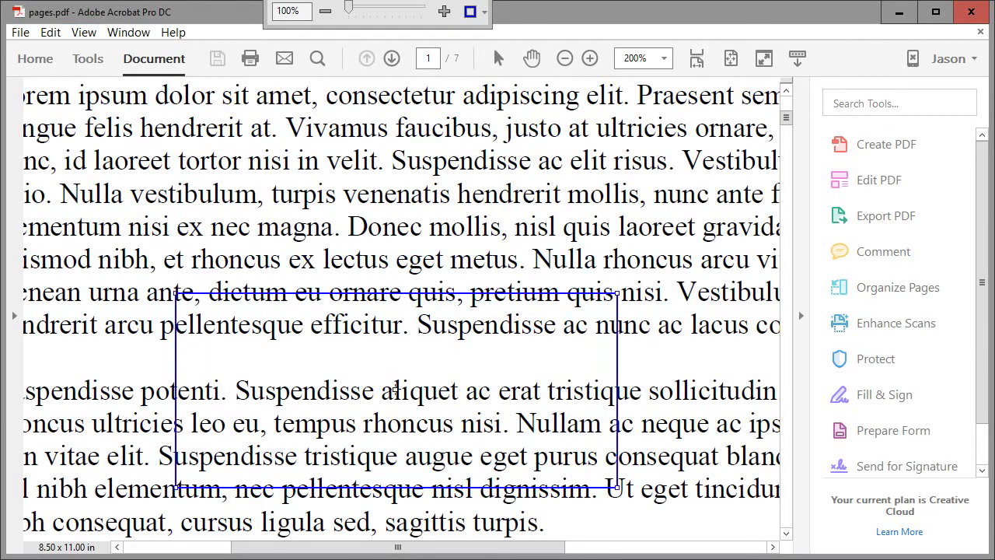
- Bring the Loupe Tool window fully into view and shift the sampling frame across the second paragraph's text
key(alt+space)
key(m)
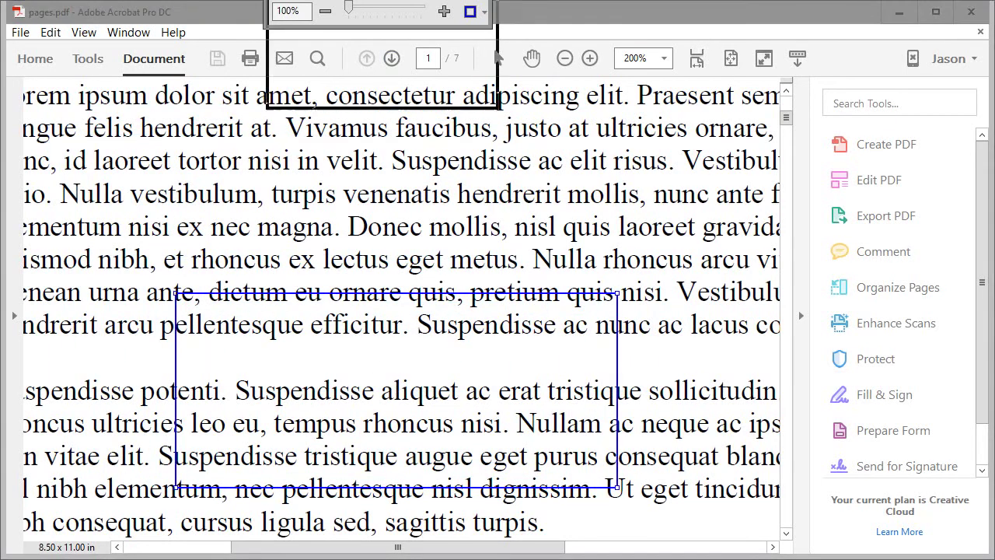
click(434, 94)
drag(399, 322, 458, 386)
drag(433, 84, 329, 70)
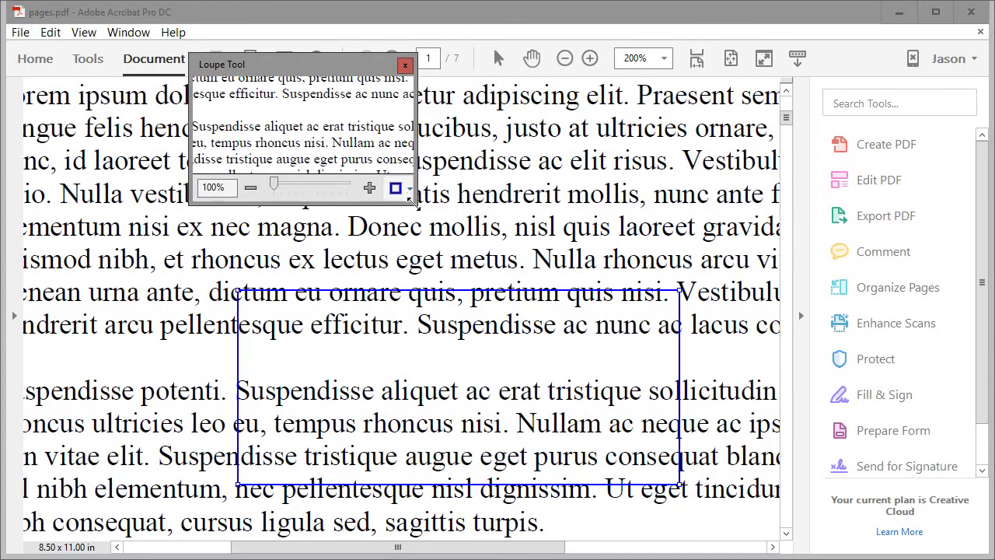
- Enlarge the Loupe Tool window, move it clear of the text, and reposition the sampling frame over the first two paragraphs
drag(417, 203, 534, 303)
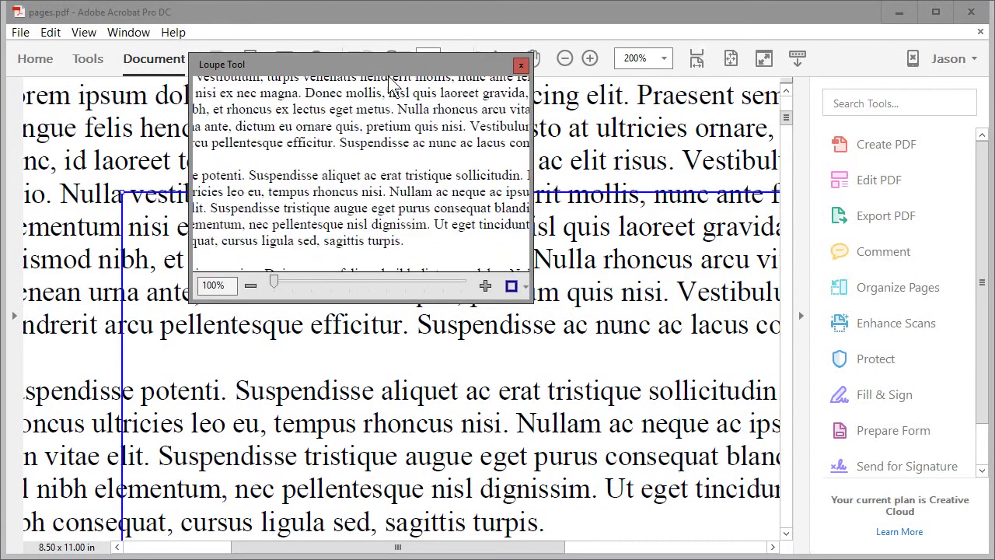
drag(391, 61, 224, 21)
click(418, 290)
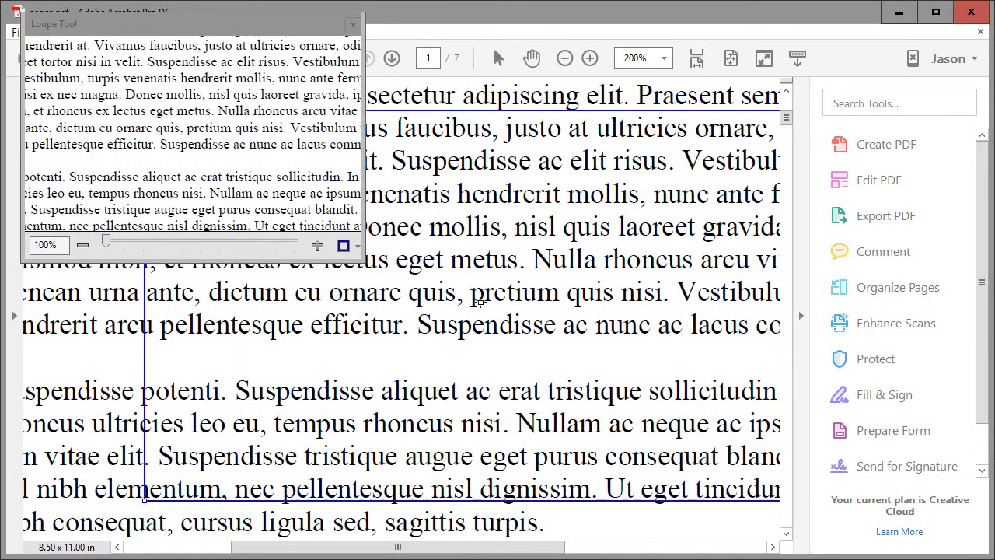
- Set the Loupe Tool magnification to 750% and shift the sampling frame over "Suspendisse ac nunc" in the first paragraph's last line
drag(419, 290, 440, 316)
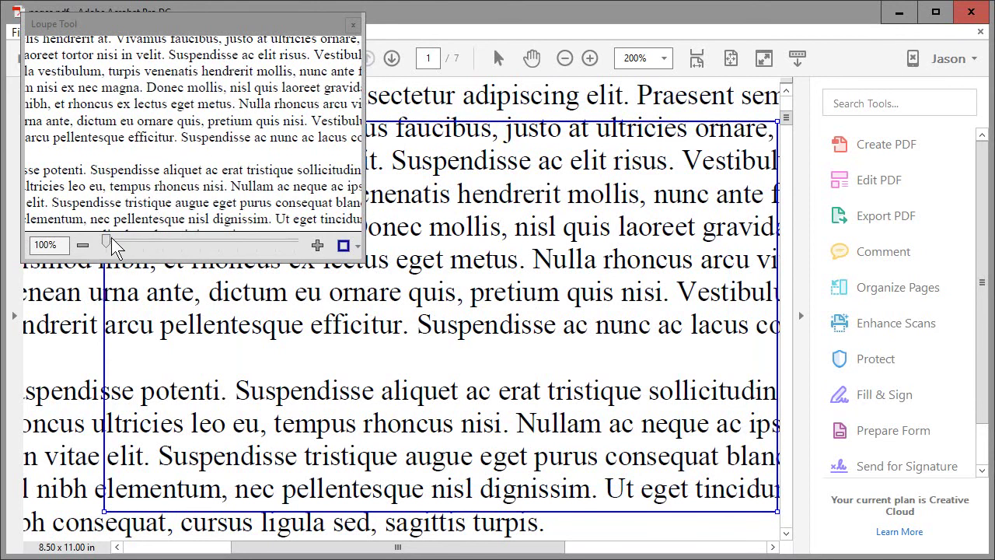
mouse_move(108, 239)
mouse_down()
mouse_move(138, 241)
mouse_move(107, 239)
mouse_move(136, 241)
mouse_move(124, 245)
mouse_up()
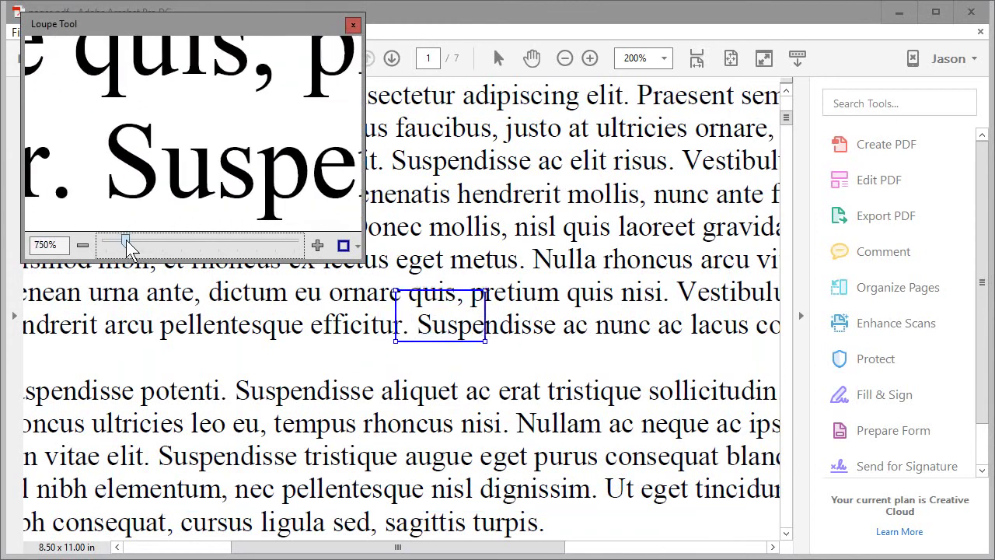
drag(424, 321, 577, 325)
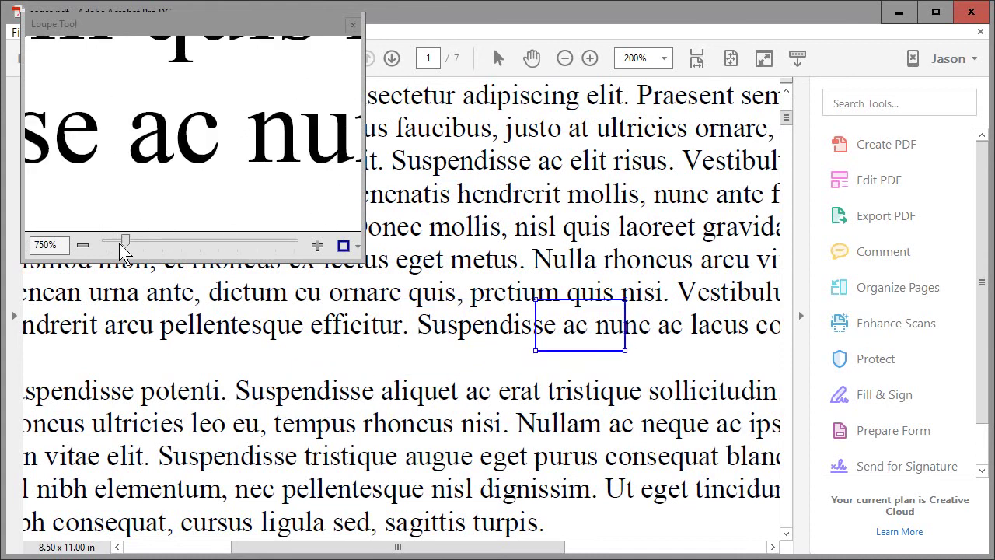
- Raise the Loupe Tool magnification to 1950%, place the sampling frame over "nunc", and move the Loupe Tool window clear of the menus
drag(122, 244, 161, 242)
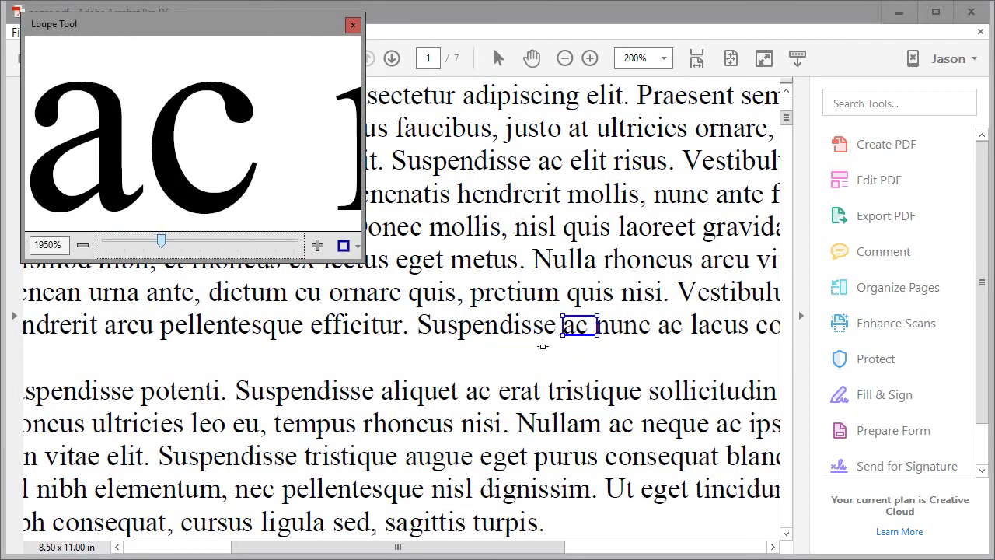
drag(564, 333, 635, 328)
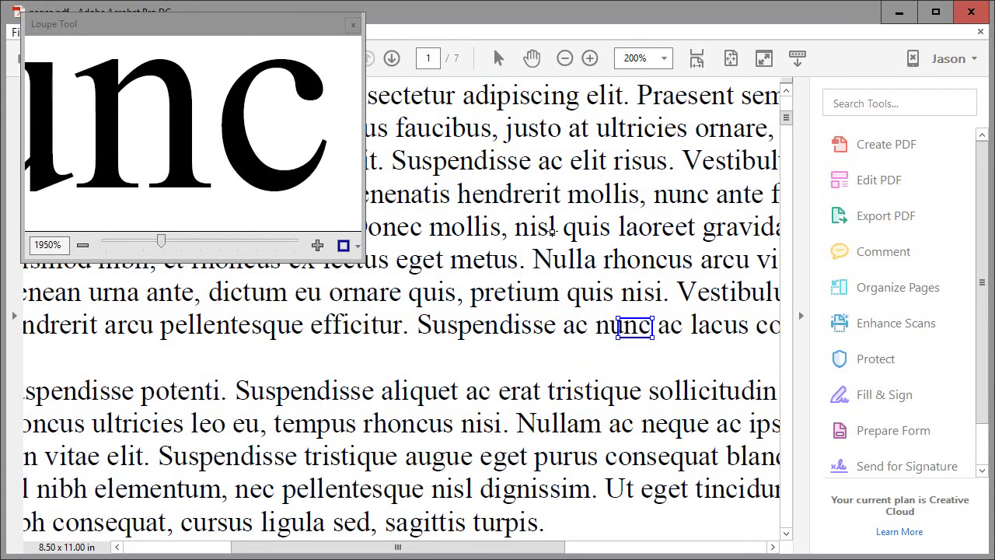
drag(241, 29, 355, 87)
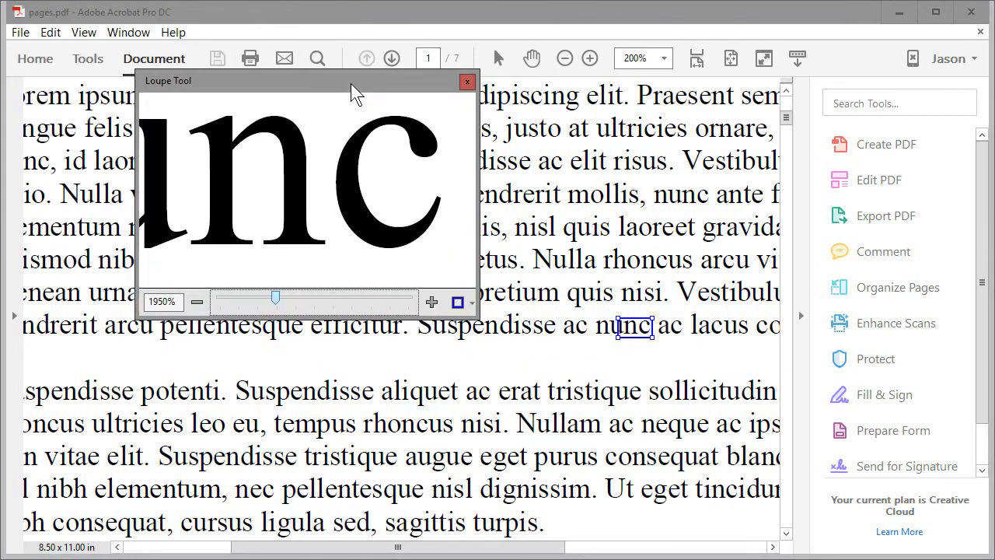